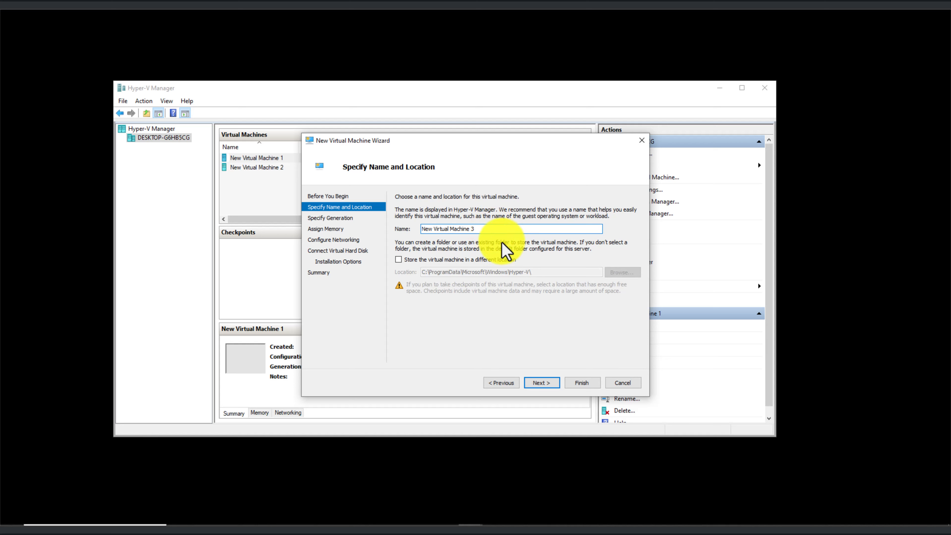
# - Keep the name New Virtual Machine 3, choose Generation 2, and advance to memory assignment
pyautogui.click(543, 383)
pyautogui.click(416, 238)
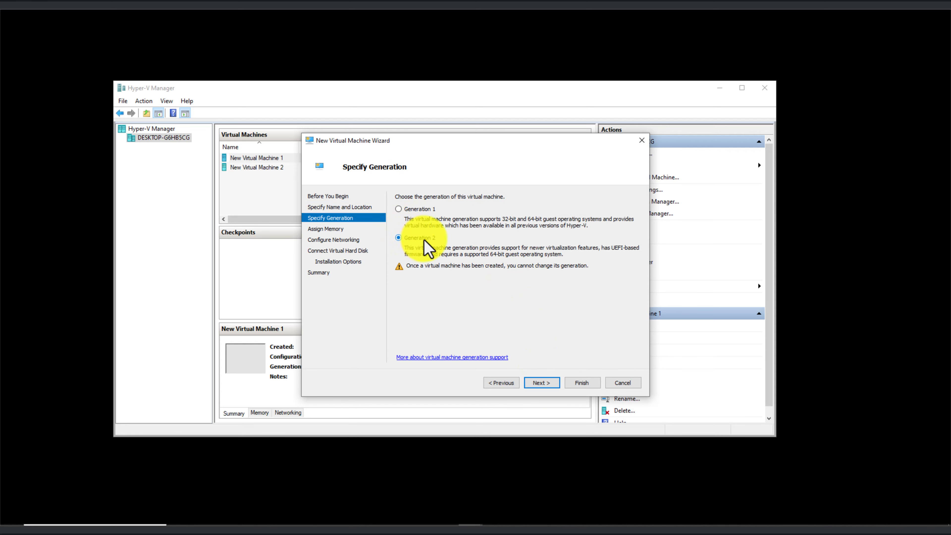
pyautogui.click(542, 383)
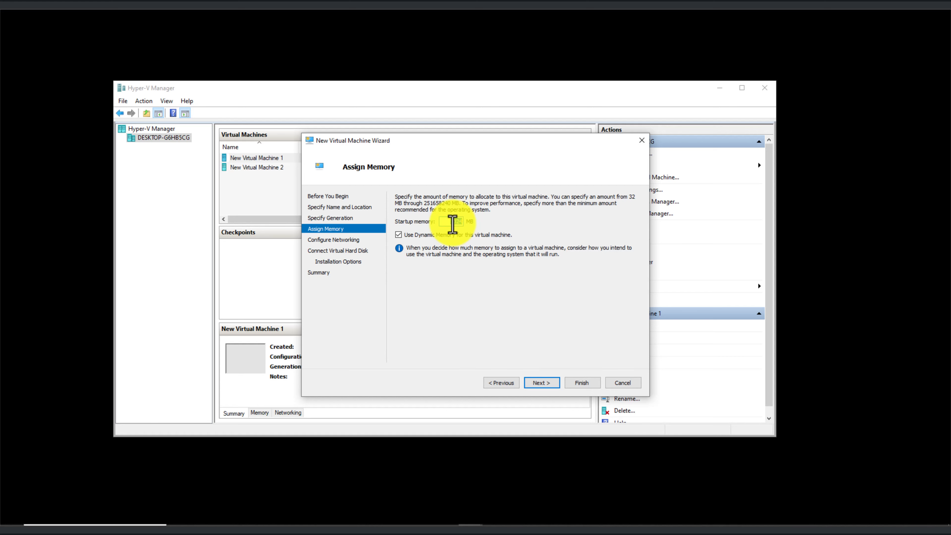
# - Set startup memory to 3072 MB (1024 × 3) and leave networking Not Connected
pyautogui.write('1024 × ')
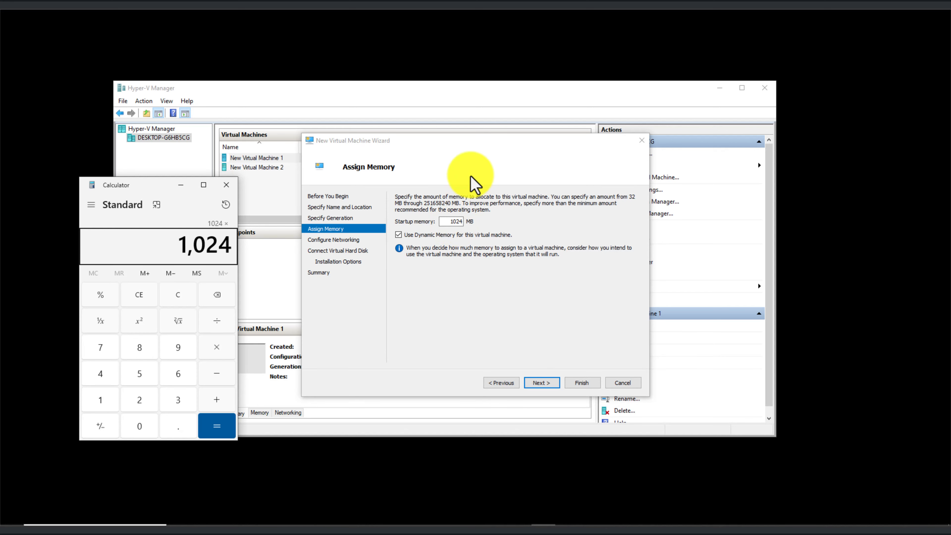
pyautogui.write('3')
pyautogui.press('Return')
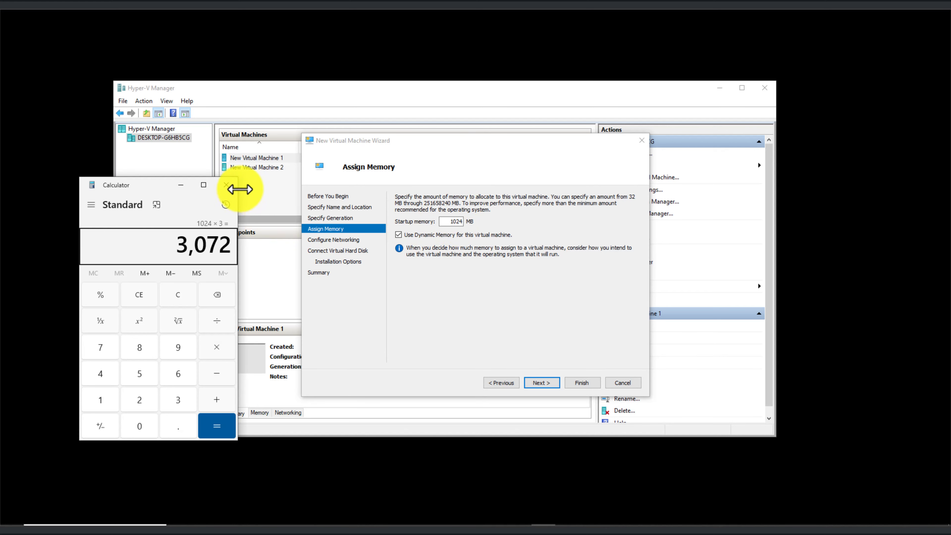
pyautogui.click(226, 184)
pyautogui.doubleClick(452, 221)
pyautogui.write('307')
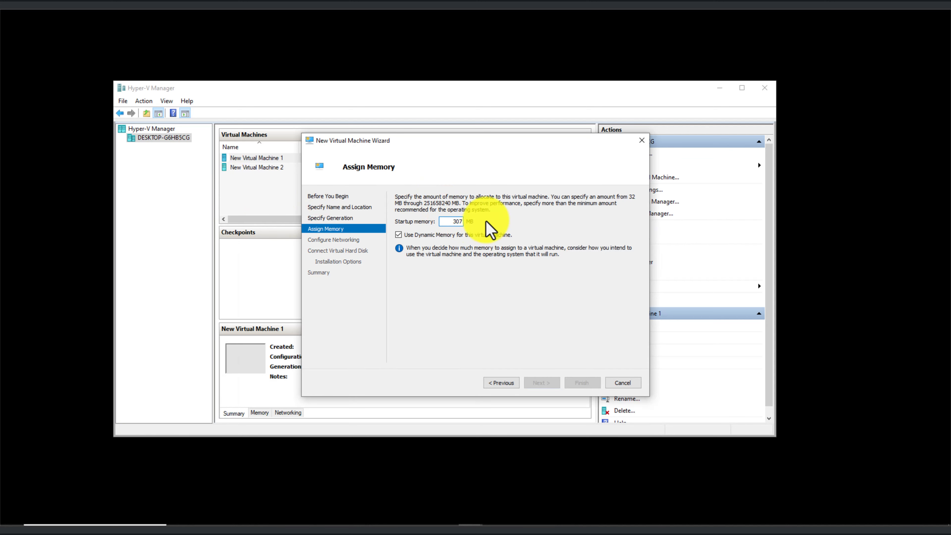
pyautogui.write('2')
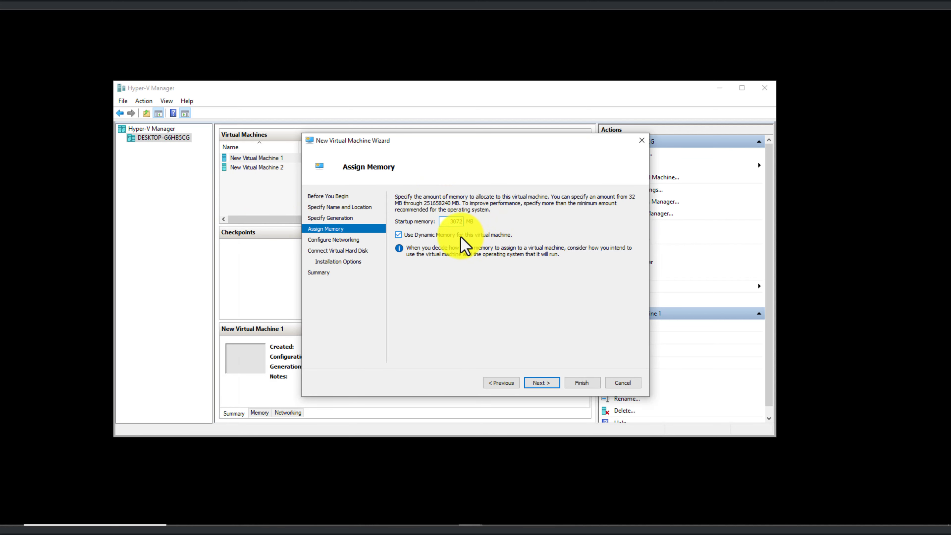
pyautogui.click(546, 384)
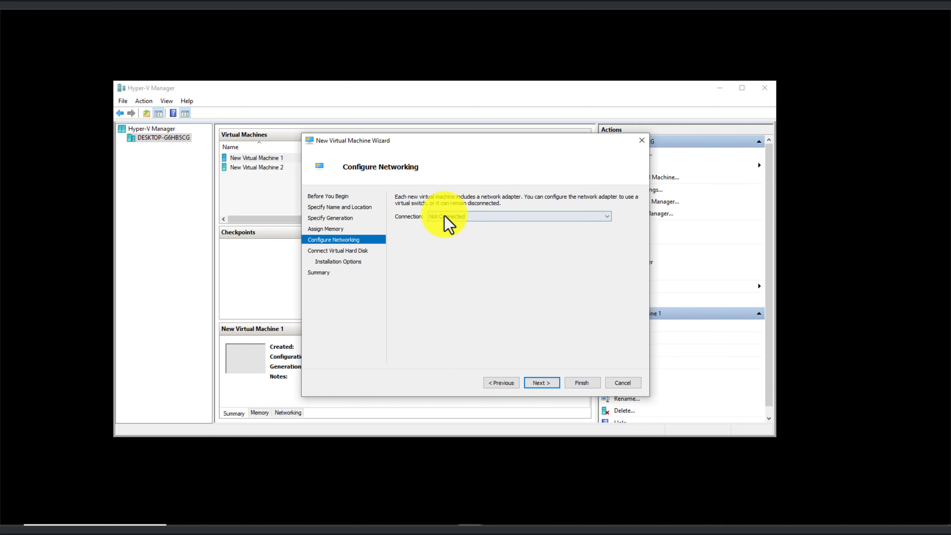
pyautogui.click(547, 386)
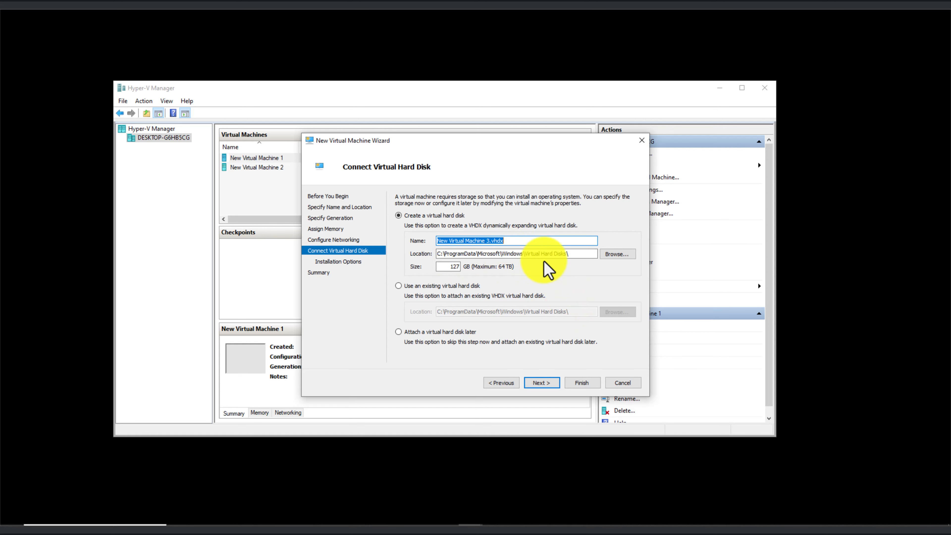
# - Set the virtual hard disk size to 15 GB and browse to the F: drive
pyautogui.doubleClick(452, 267)
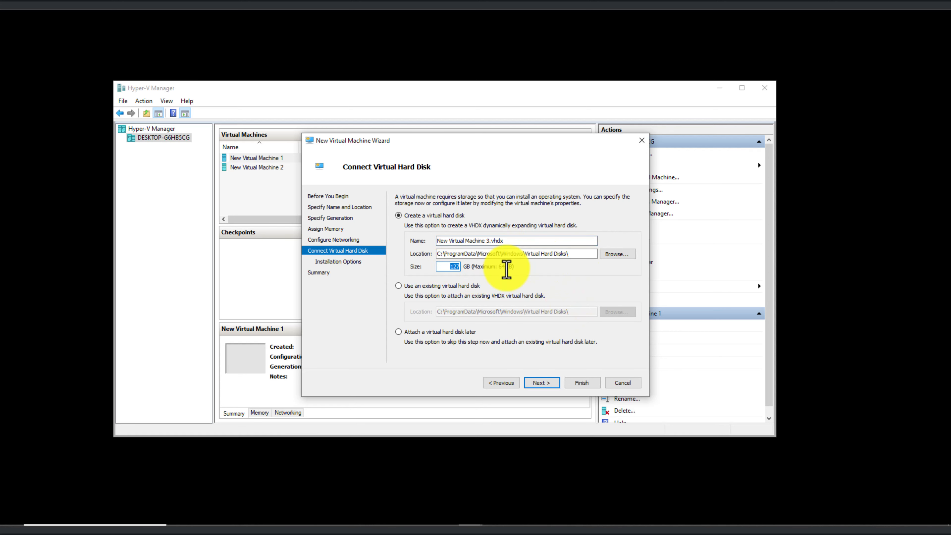
pyautogui.write('15')
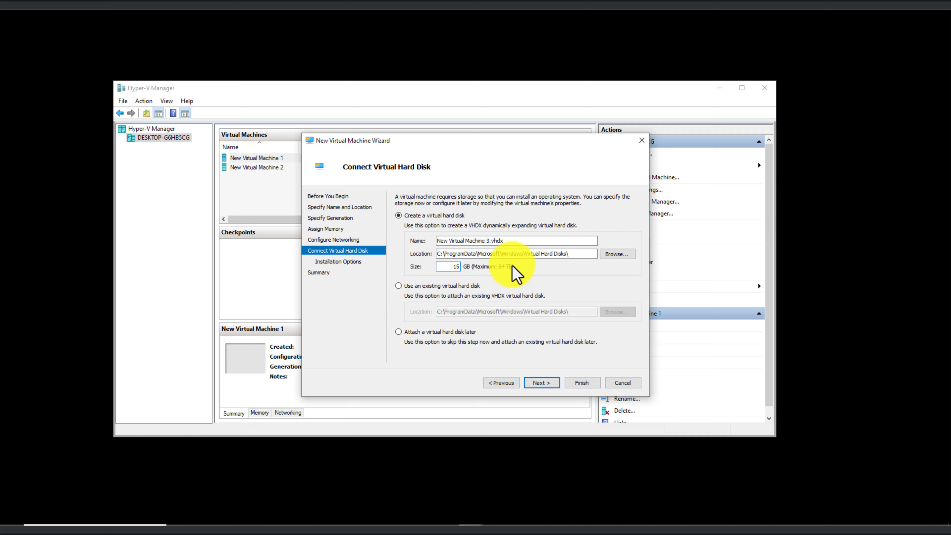
pyautogui.click(615, 257)
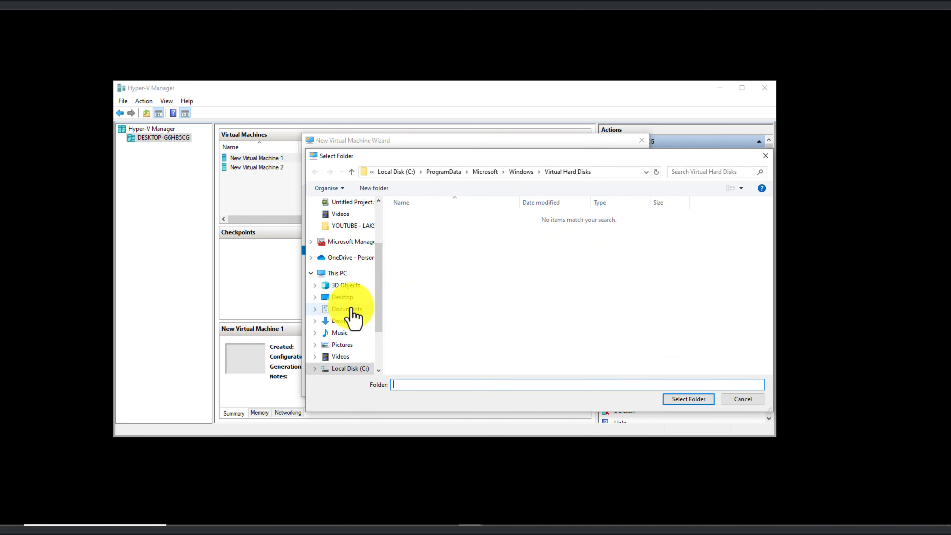
pyautogui.scroll(-1, 358, 336)
pyautogui.click(352, 367)
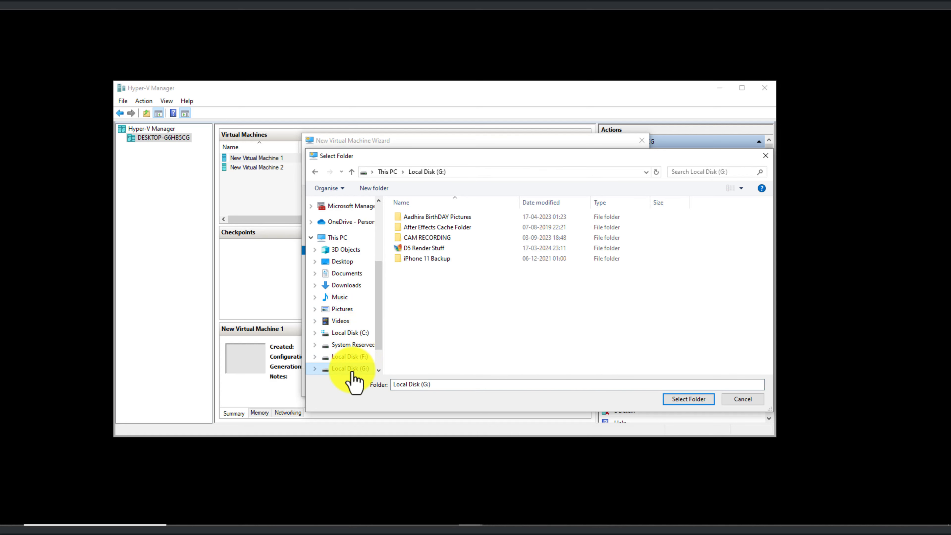
pyautogui.click(351, 358)
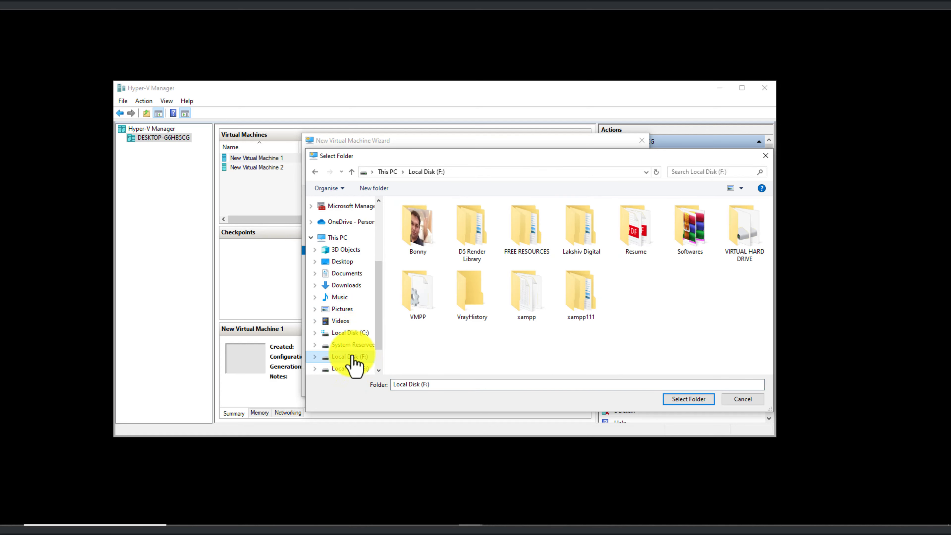
# - Select F:\VIRTUAL HARD DRIVE\ as the folder for New Virtual Machine 3.vhdx
pyautogui.doubleClick(588, 245)
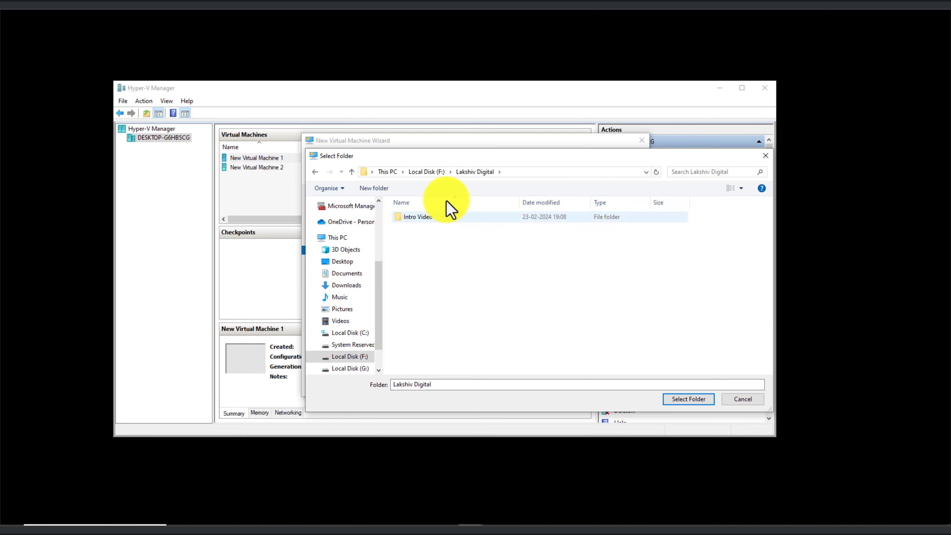
pyautogui.click(742, 188)
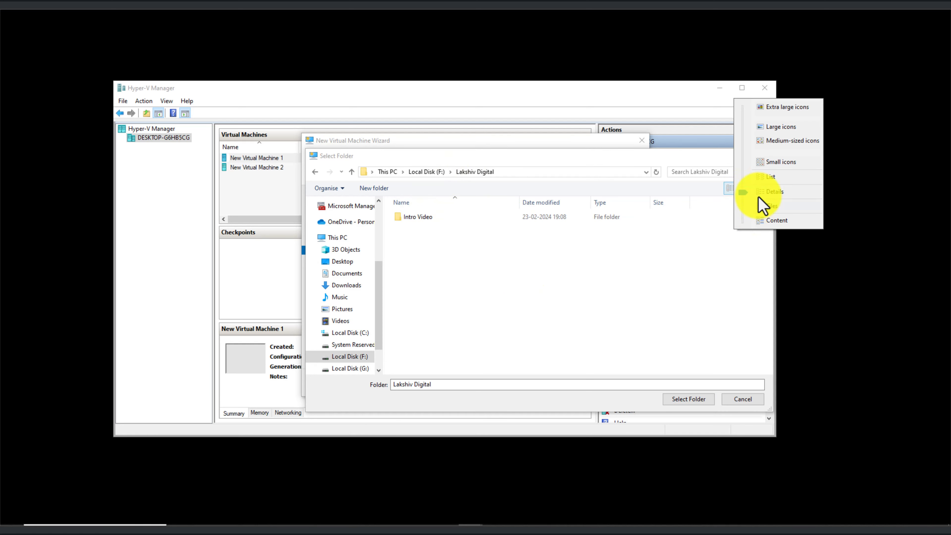
pyautogui.click(771, 187)
pyautogui.click(415, 172)
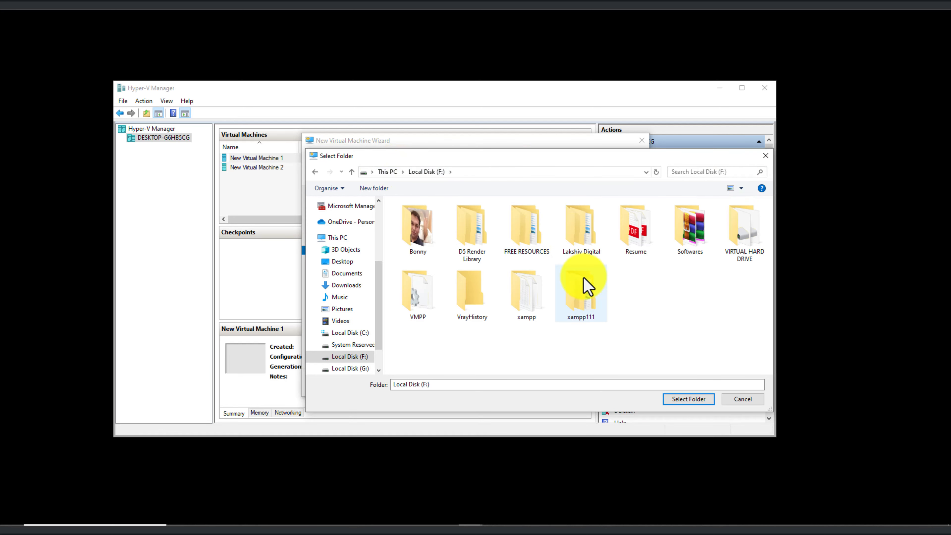
pyautogui.doubleClick(753, 248)
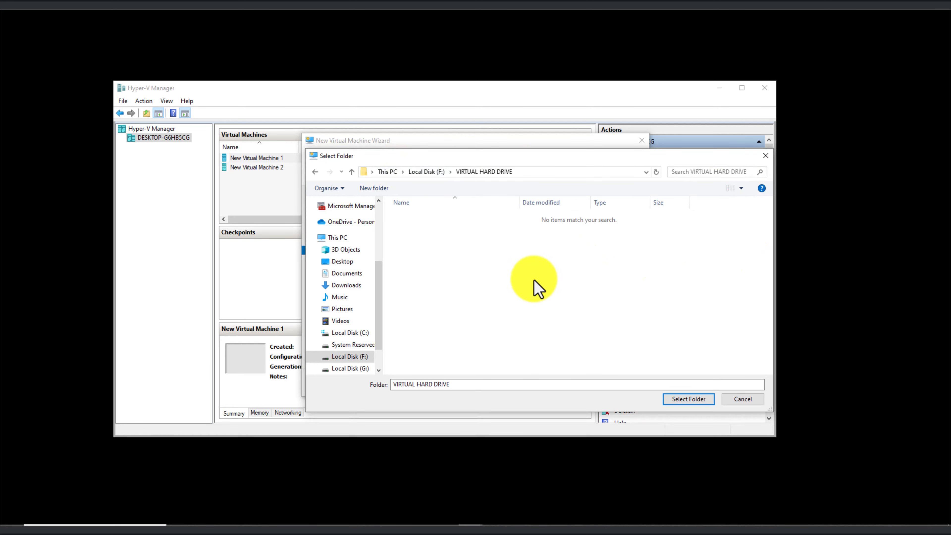
pyautogui.click(690, 399)
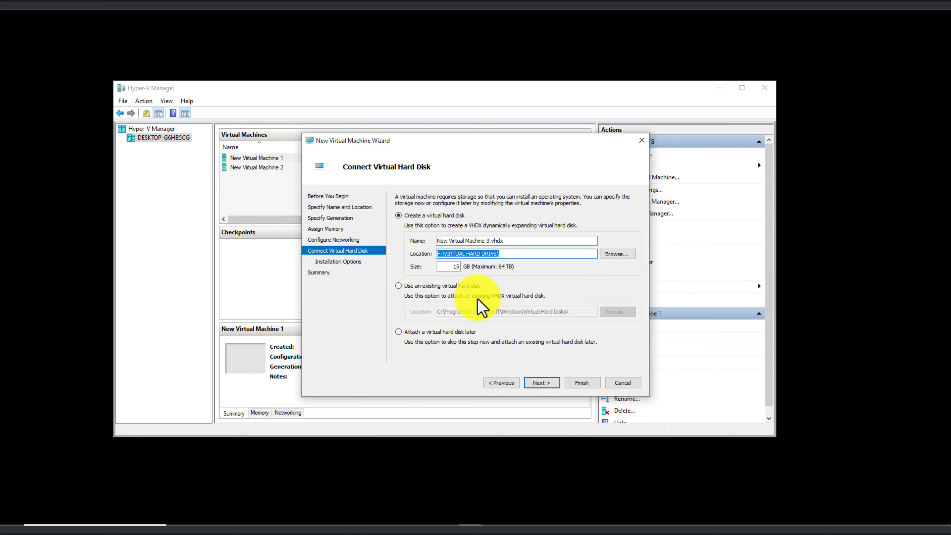
# - Install from the Windows 10 22H2 ISO image and finish creating New Virtual Machine 3
pyautogui.click(542, 383)
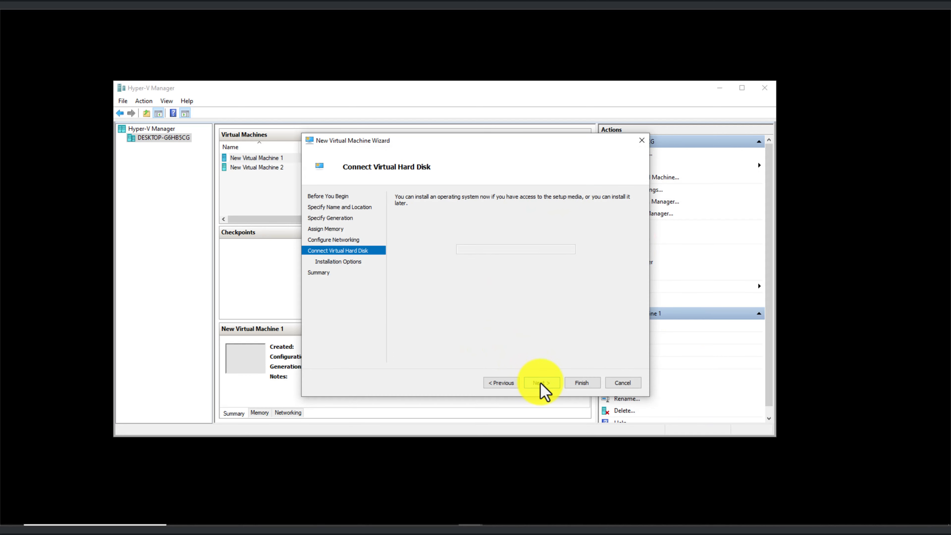
pyautogui.click(451, 230)
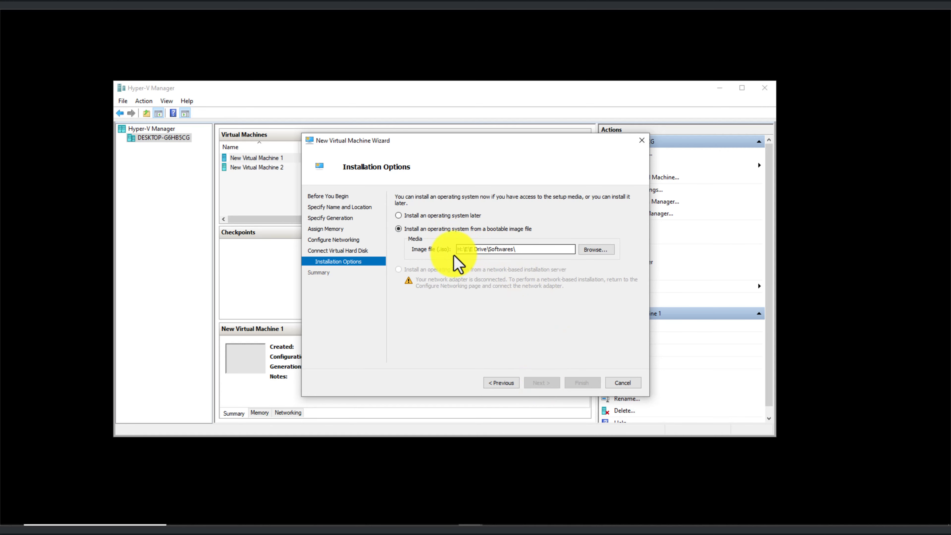
pyautogui.click(596, 250)
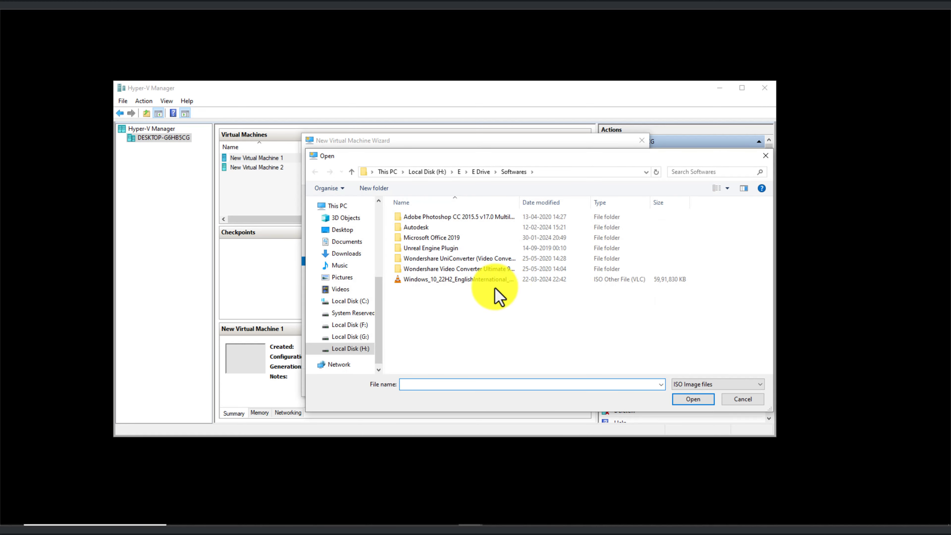
pyautogui.click(486, 279)
pyautogui.click(693, 399)
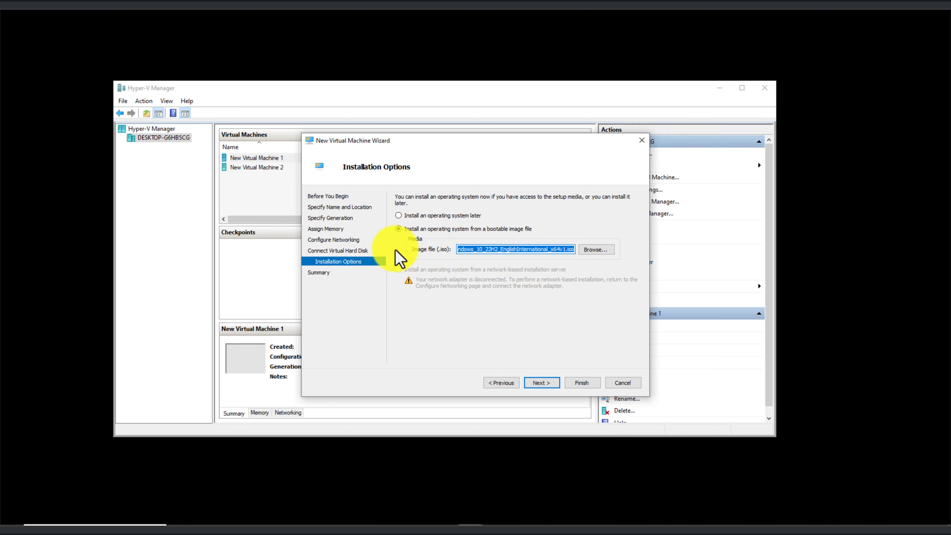
pyautogui.click(543, 384)
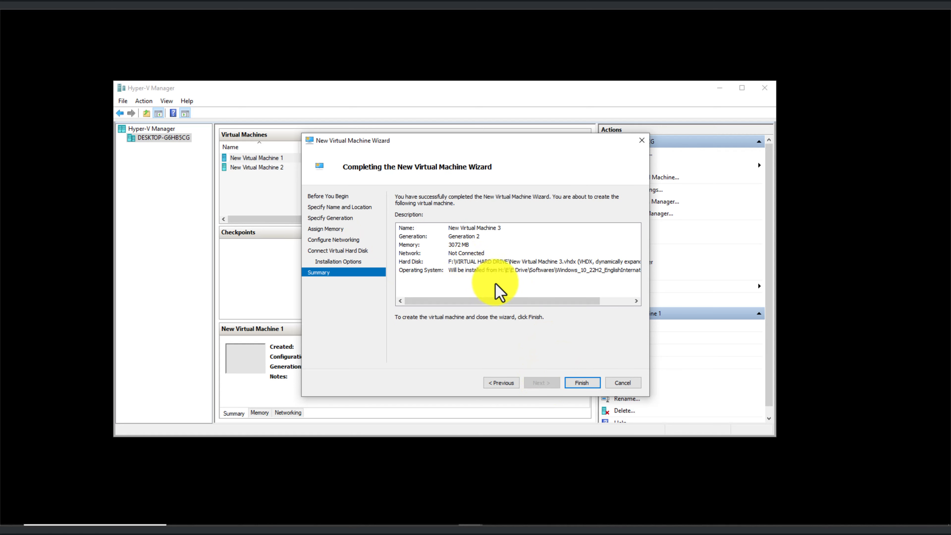
pyautogui.click(584, 385)
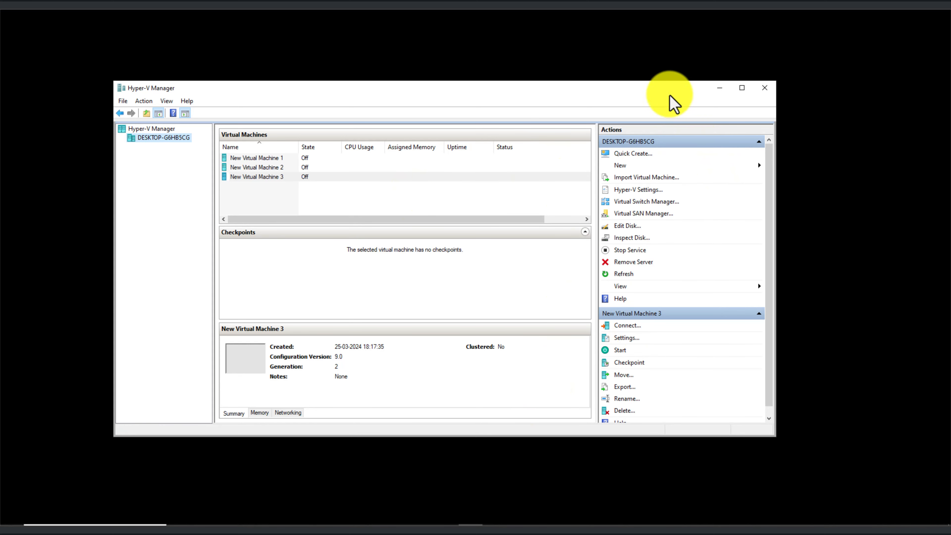
# - Connect to New Virtual Machine 3, start it, and boot from the ISO
pyautogui.moveTo(667, 90)
pyautogui.mouseDown()
pyautogui.moveTo(493, 150)
pyautogui.moveTo(713, 75)
pyautogui.moveTo(671, 83)
pyautogui.mouseUp()
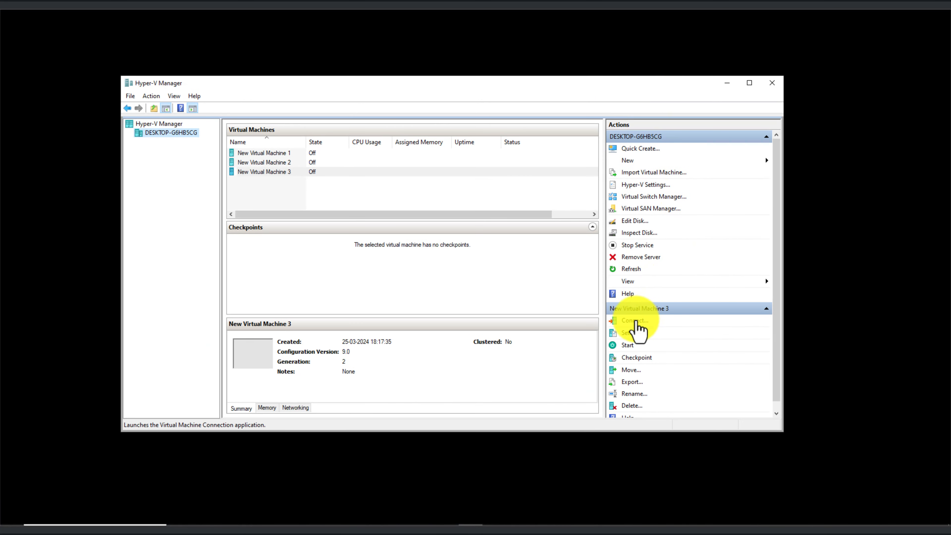
pyautogui.click(636, 325)
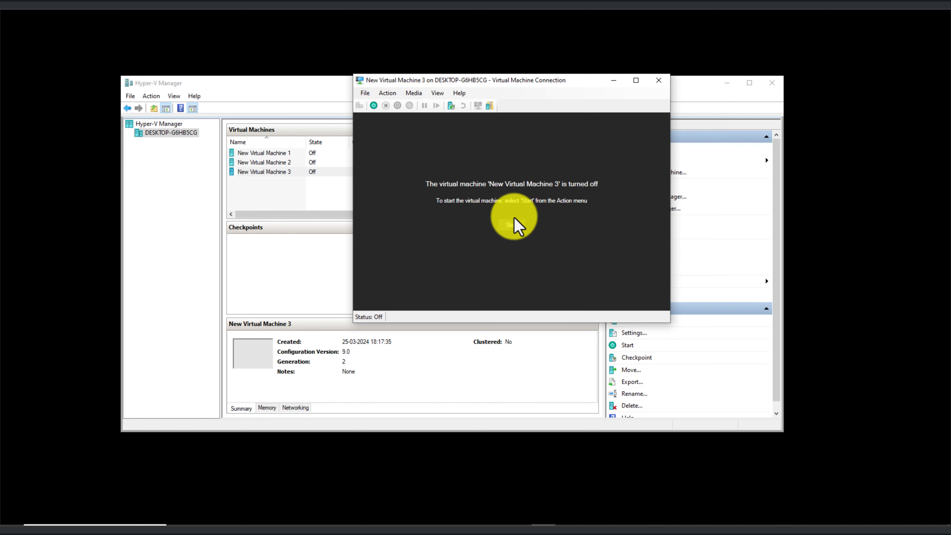
pyautogui.click(512, 224)
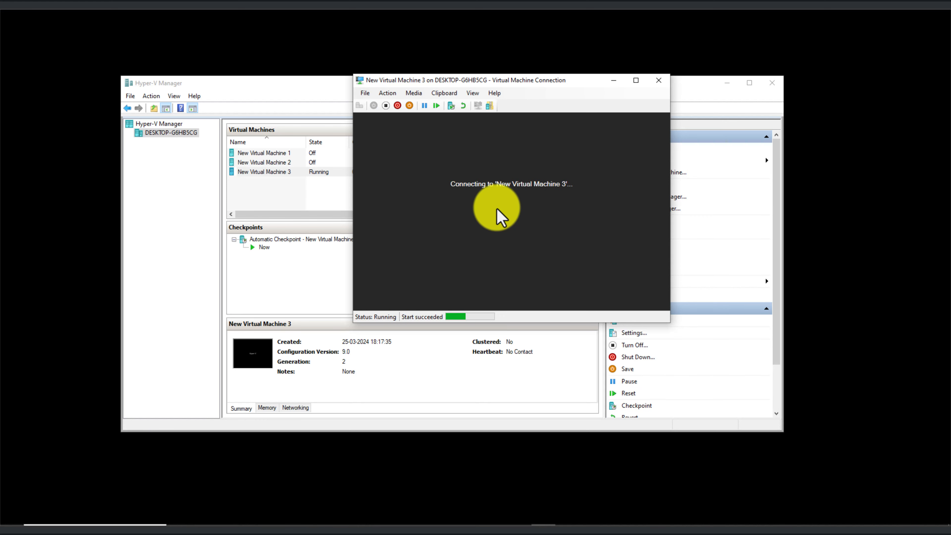
pyautogui.press('Return')
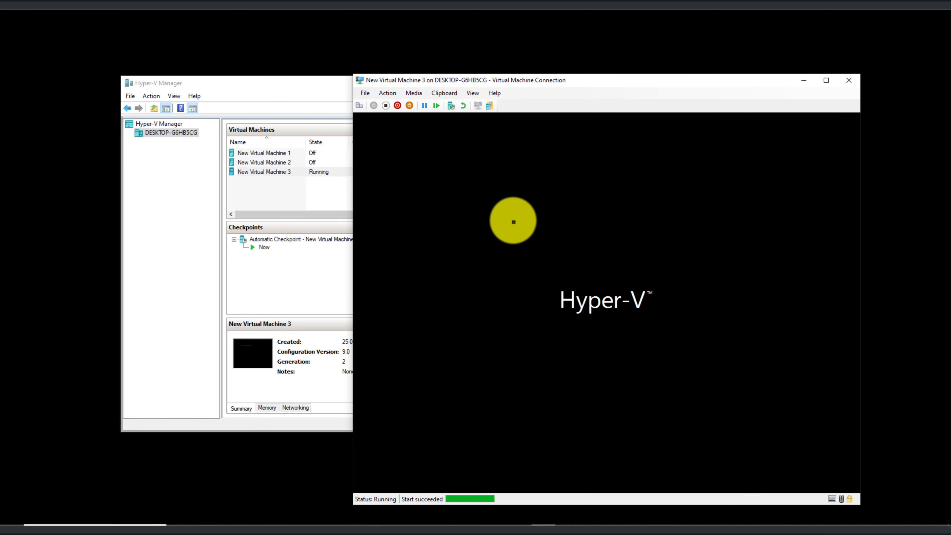
# - Minimize Hyper-V Manager and position the VM console window higher on screen
pyautogui.moveTo(623, 81); pyautogui.dragTo(524, 98)
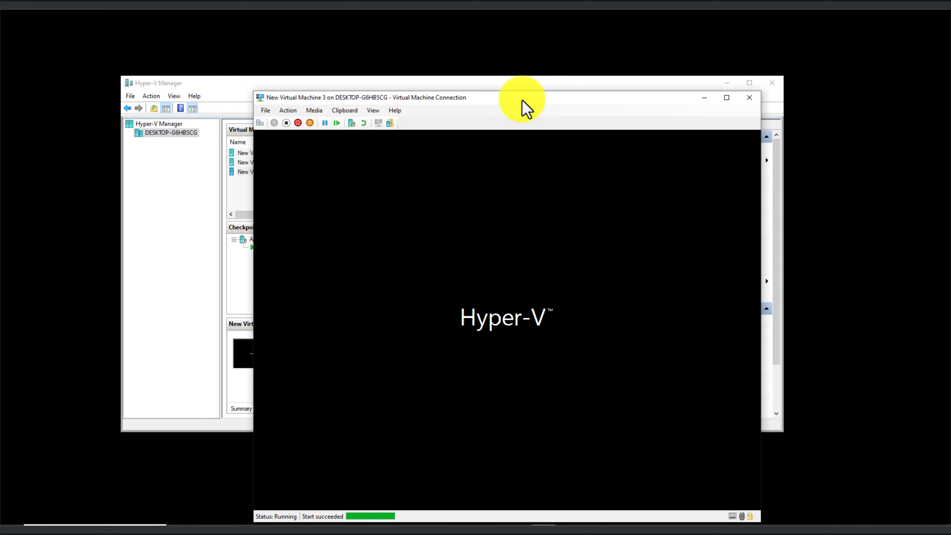
pyautogui.click(728, 83)
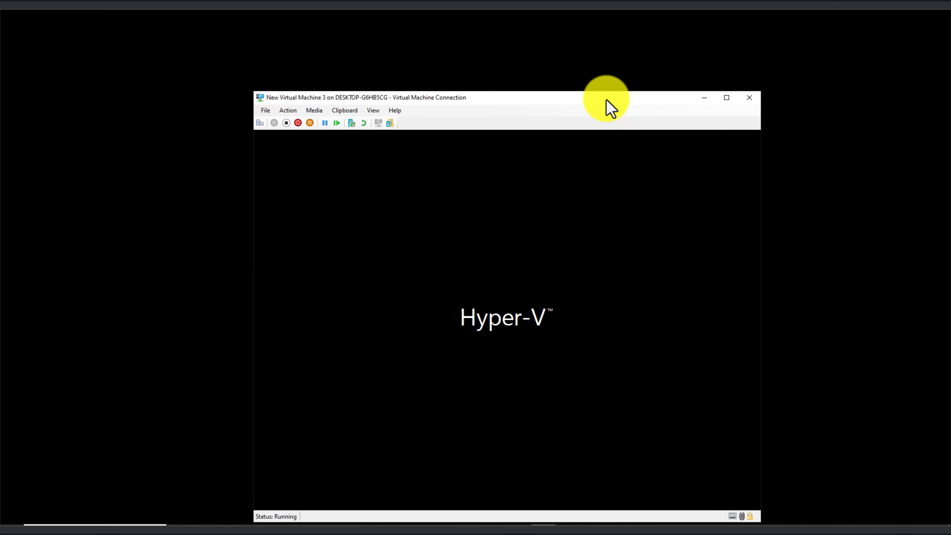
pyautogui.moveTo(607, 100); pyautogui.dragTo(635, 60)
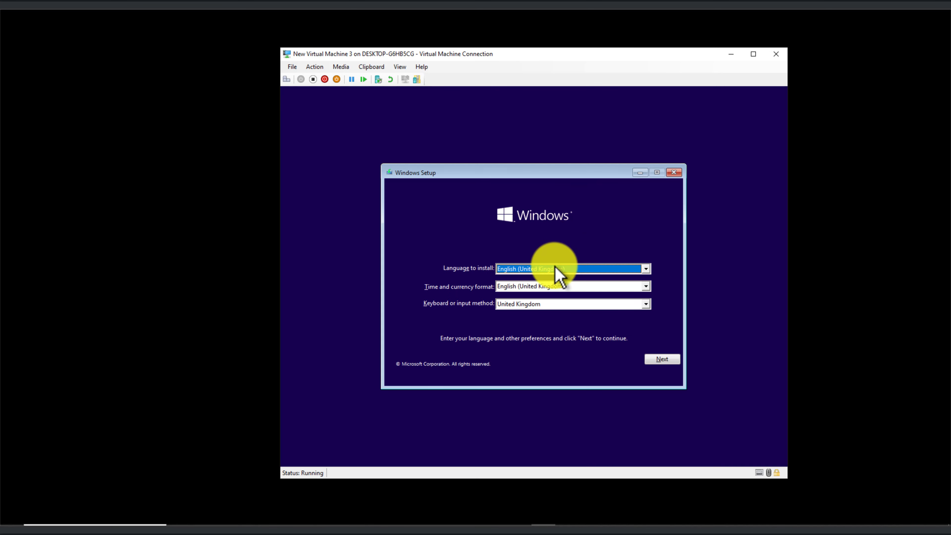
# - Set the time and currency format to English (United States)
pyautogui.click(561, 289)
pyautogui.scroll(-4, 558, 317)
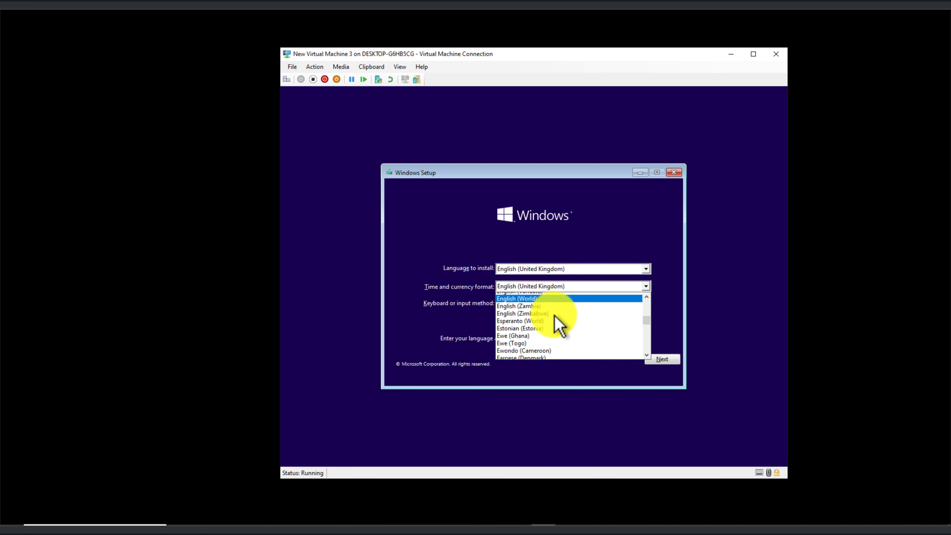
pyautogui.scroll(2, 558, 320)
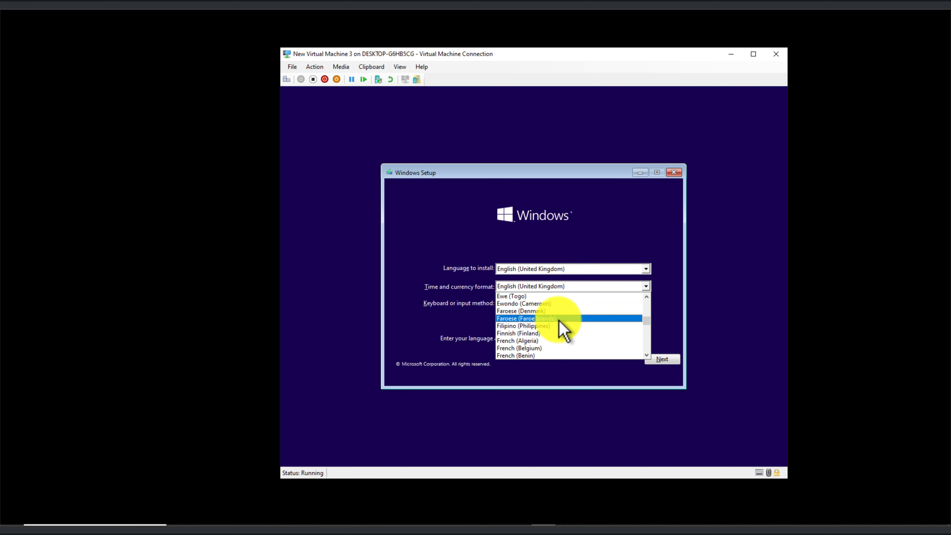
pyautogui.scroll(2, 560, 321)
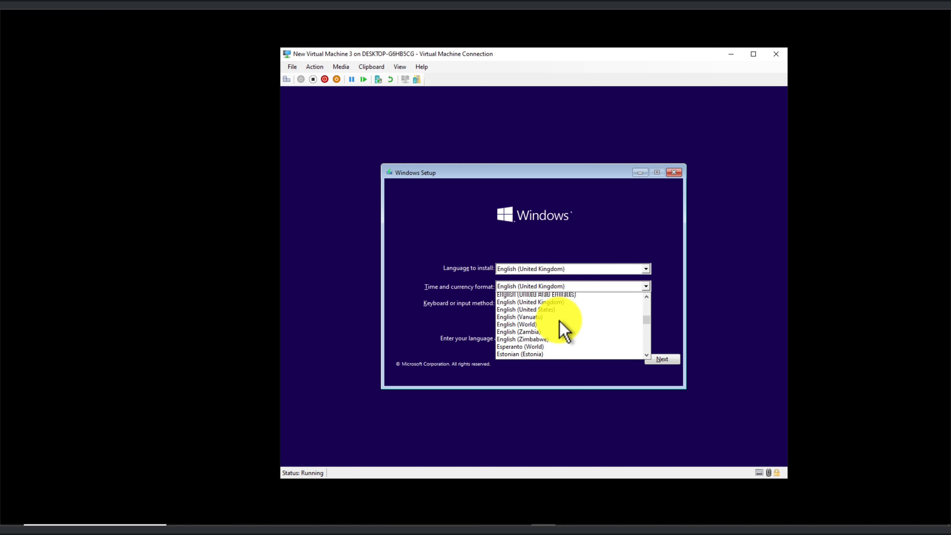
pyautogui.click(561, 326)
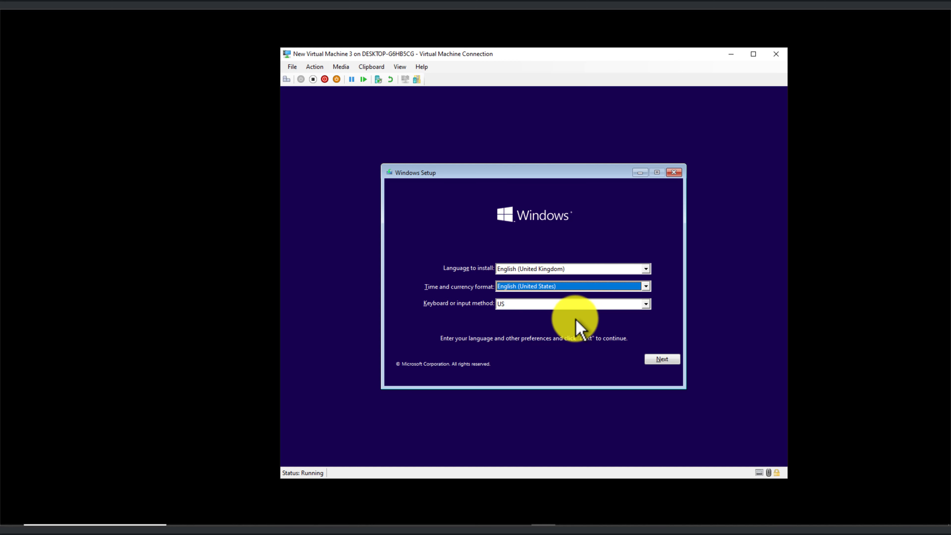
# - Keep the US keyboard layout and start the Windows installation
pyautogui.click(573, 304)
pyautogui.click(583, 314)
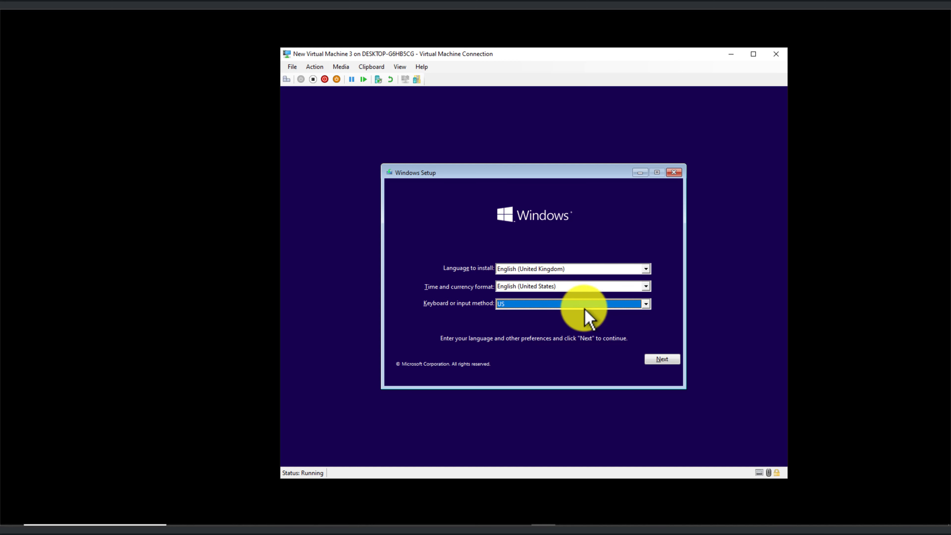
pyautogui.click(657, 358)
pyautogui.click(544, 280)
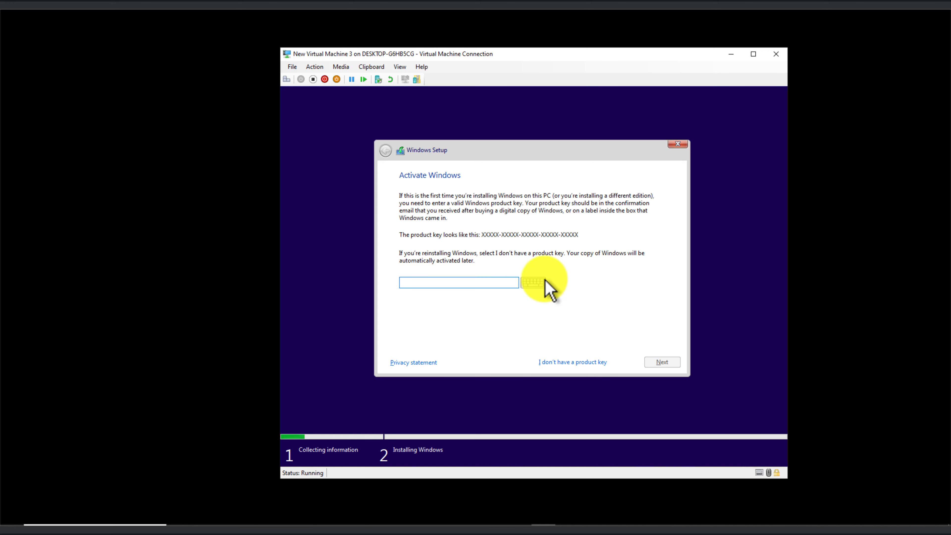
# - Skip the product key and select Windows 10 Pro as the edition
pyautogui.click(573, 363)
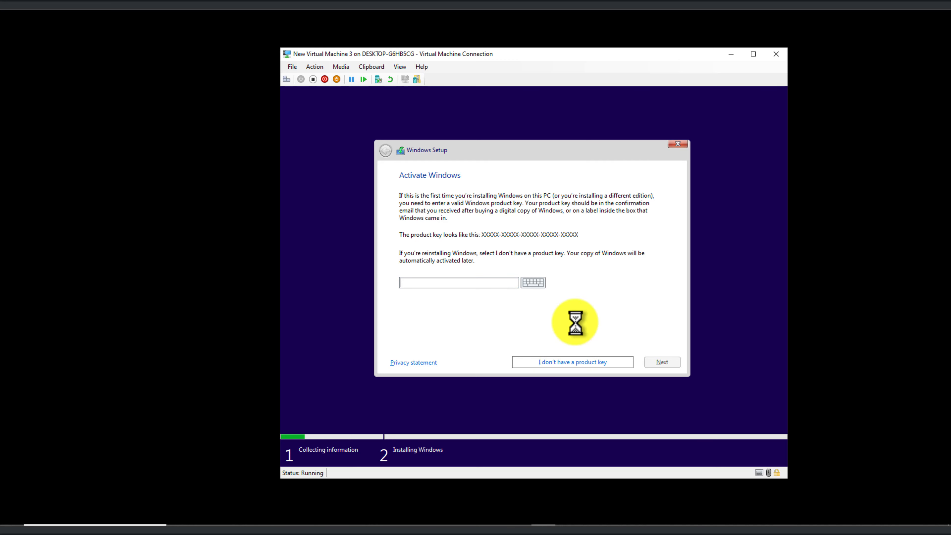
pyautogui.click(441, 257)
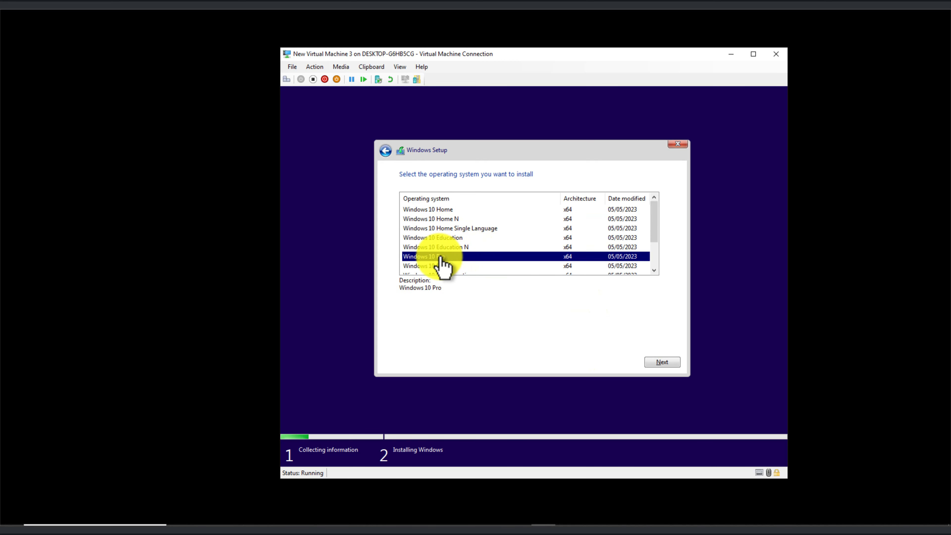
pyautogui.scroll(-2, 461, 270)
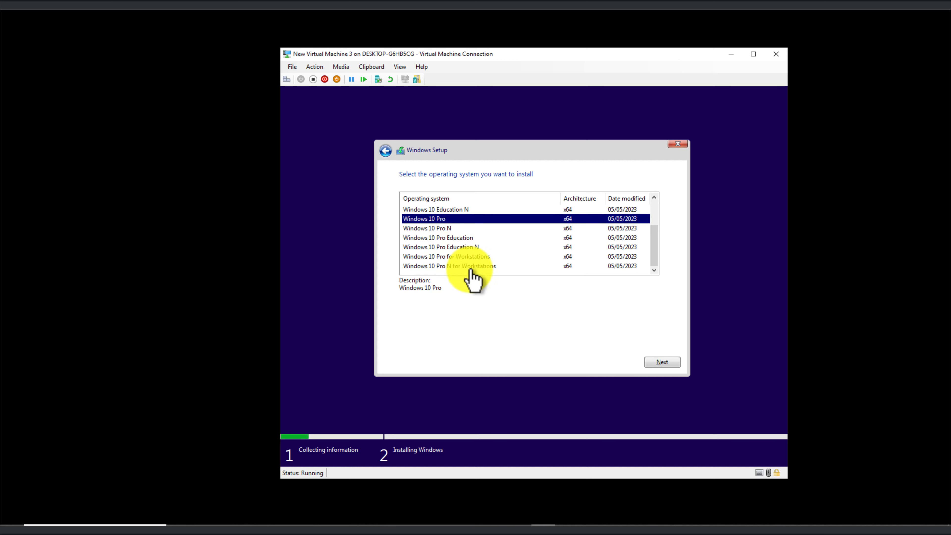
pyautogui.scroll(2, 463, 265)
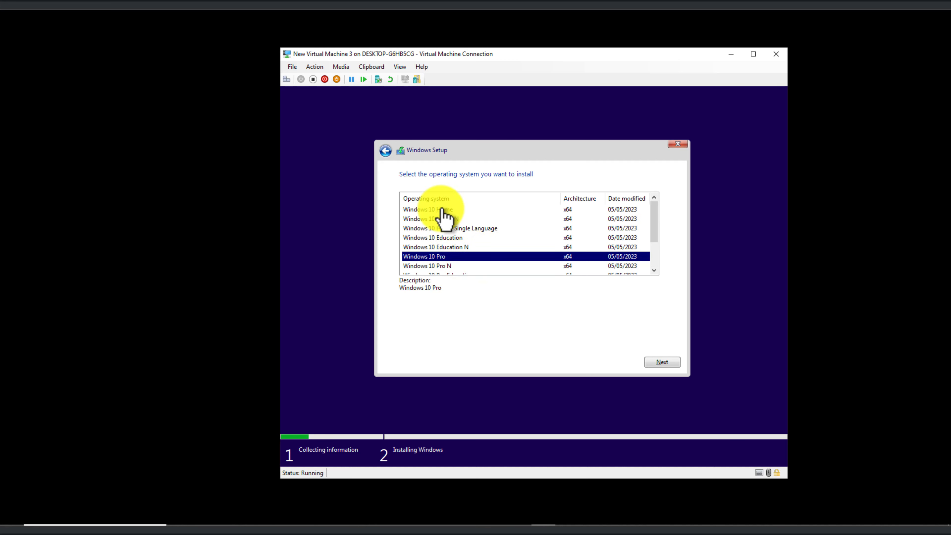
pyautogui.click(668, 364)
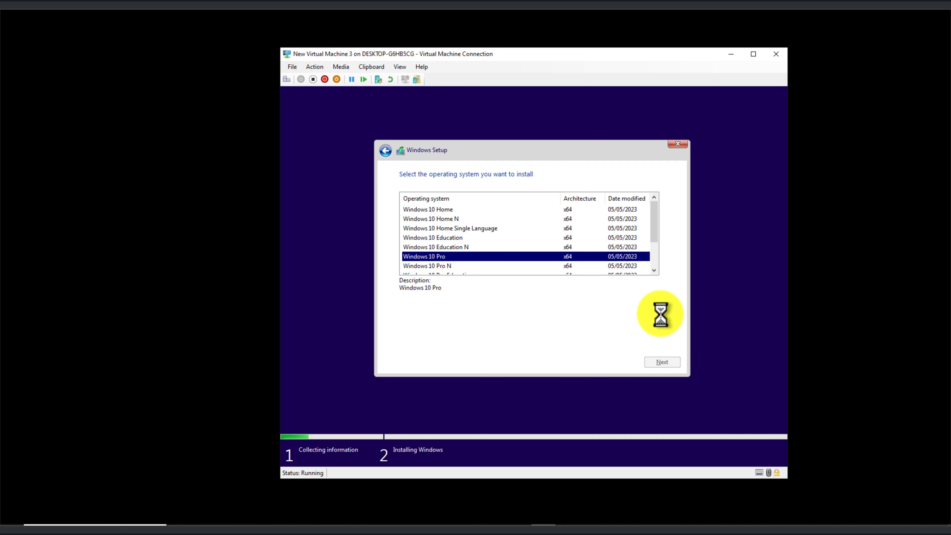
# - Accept the licence terms and choose a Custom, Windows-only installation
pyautogui.click(402, 340)
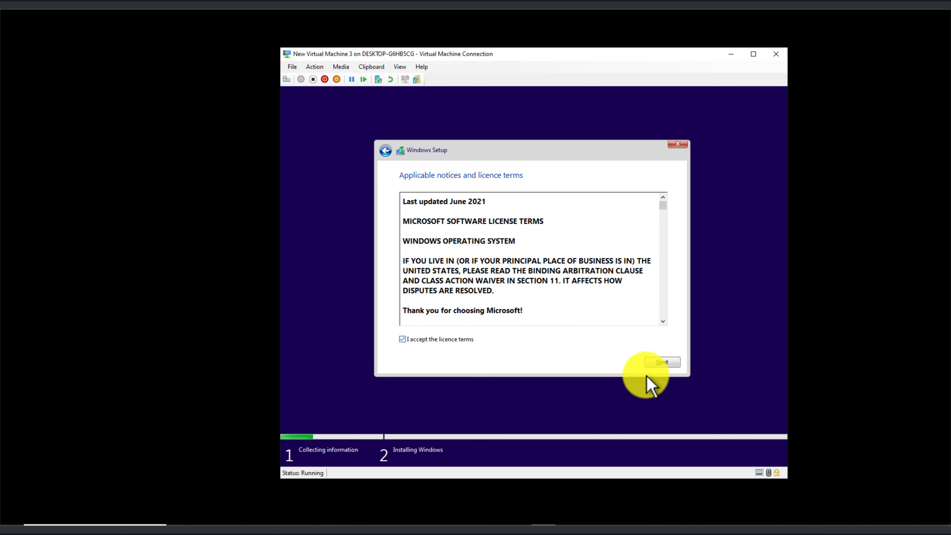
pyautogui.click(663, 363)
pyautogui.click(562, 277)
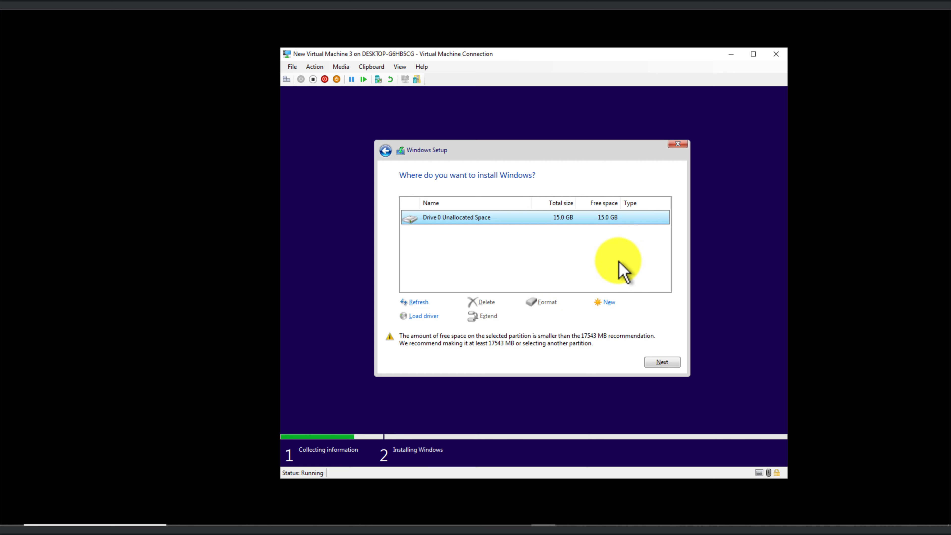
# - Install Windows onto Drive 0's 15.0 GB unallocated space
pyautogui.click(662, 363)
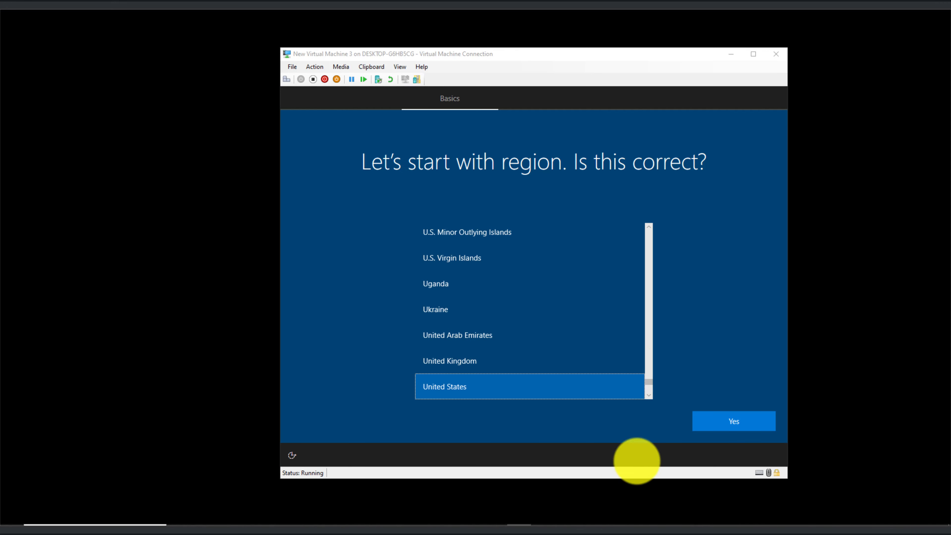
# - Confirm United States as the region
pyautogui.scroll(3, 652, 393)
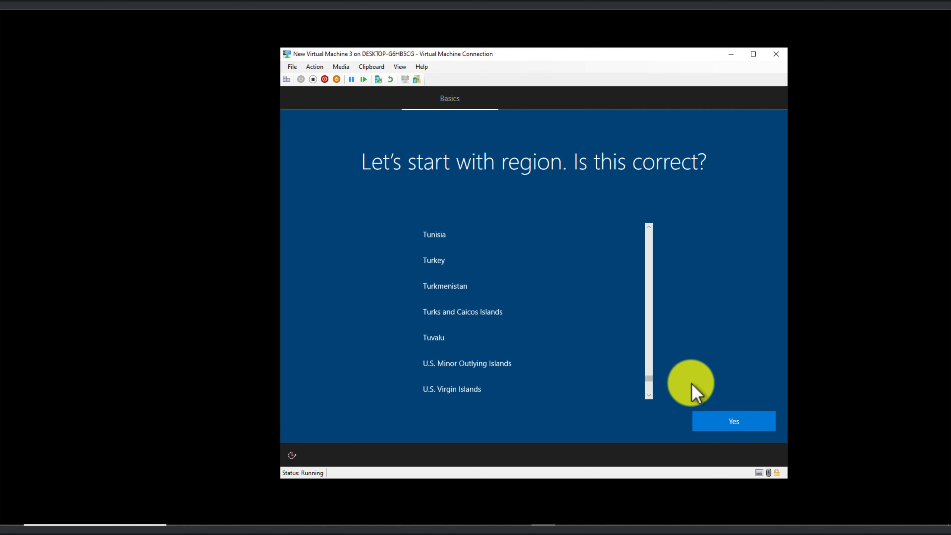
pyautogui.scroll(-1, 654, 399)
pyautogui.scroll(-4, 649, 398)
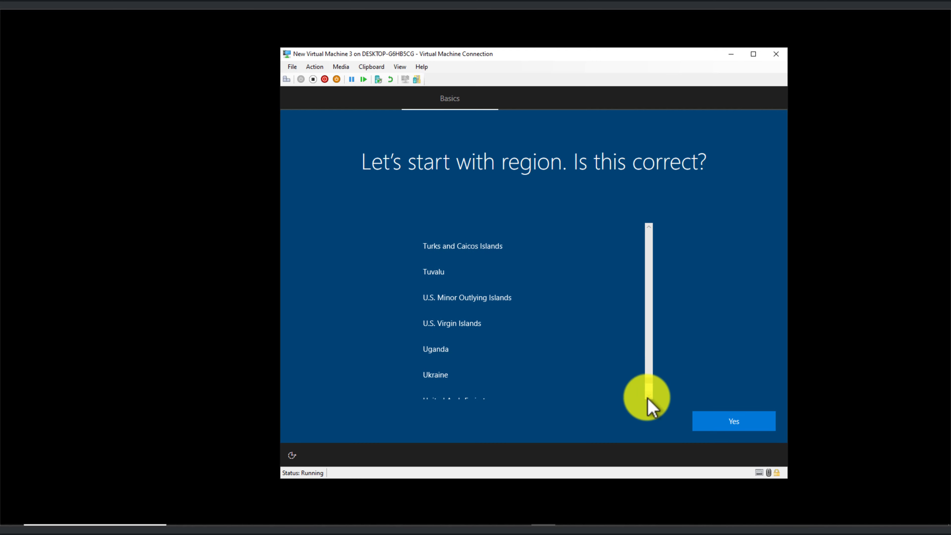
pyautogui.click(710, 423)
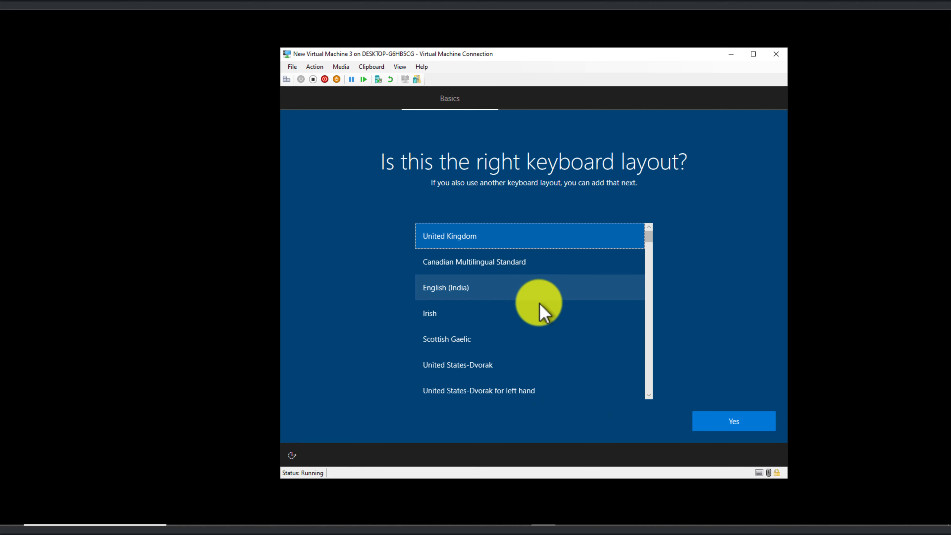
# - Choose the English (India) keyboard layout and skip adding a second layout
pyautogui.click(522, 289)
pyautogui.click(732, 420)
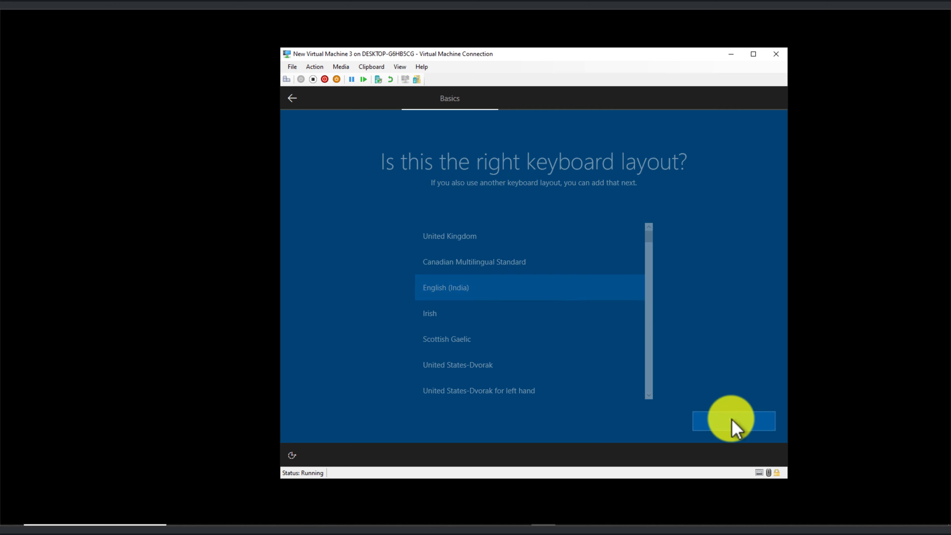
pyautogui.click(741, 426)
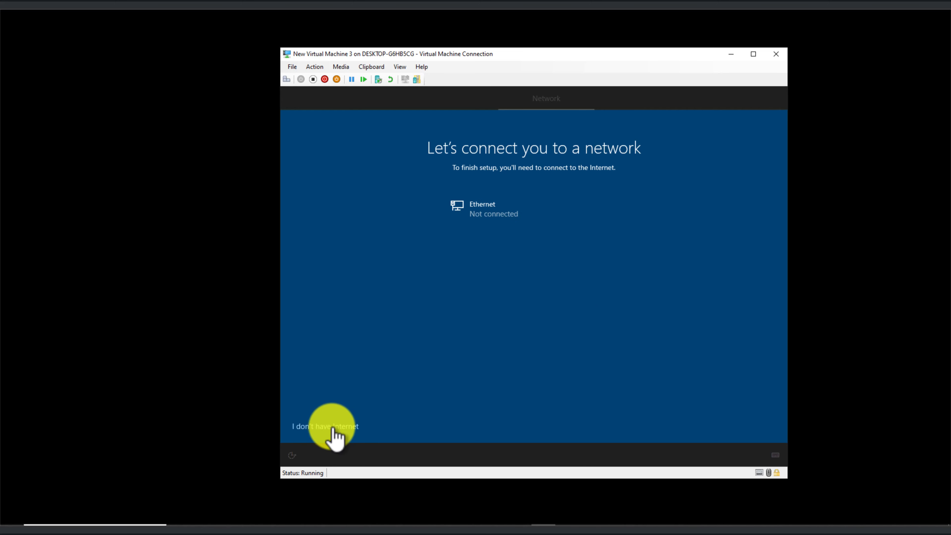
# - Choose 'I don't have Internet' with limited setup, reconfirming the United States region
pyautogui.click(333, 427)
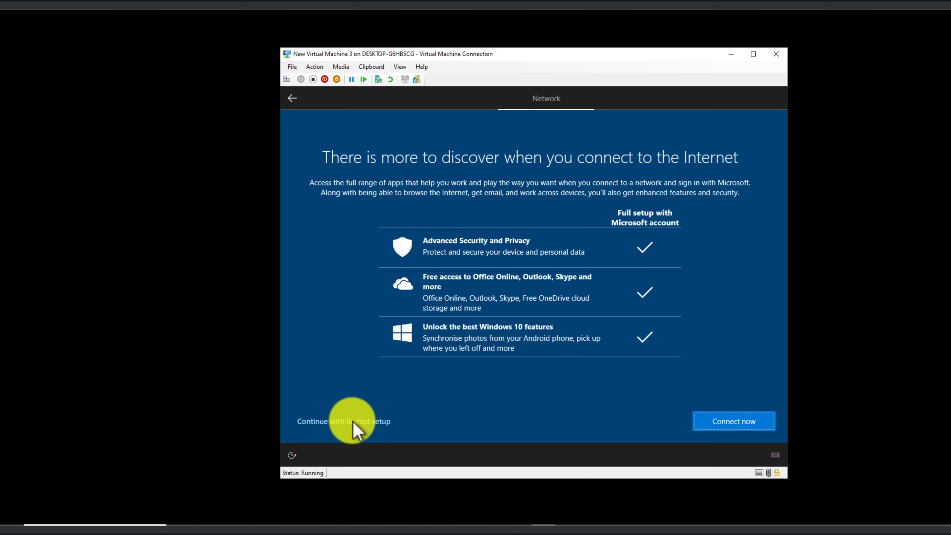
pyautogui.click(326, 423)
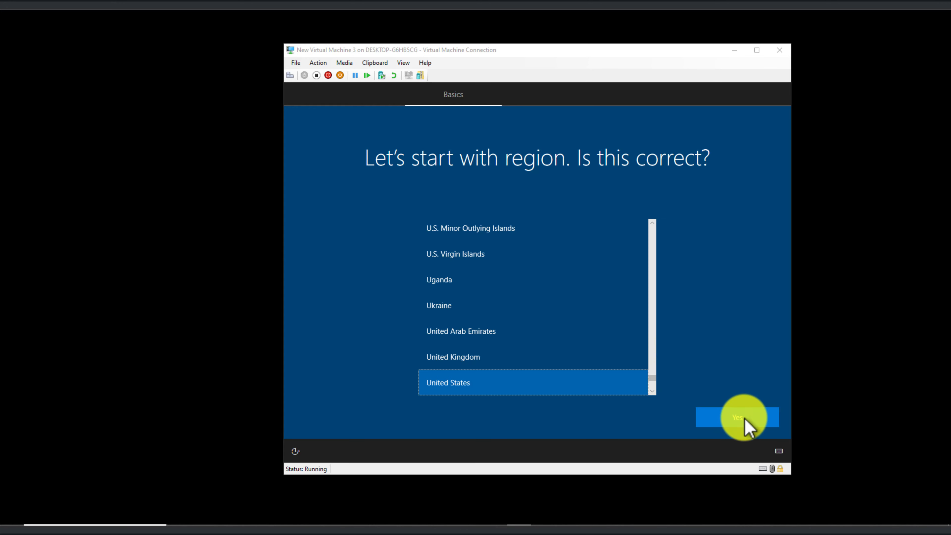
pyautogui.click(745, 419)
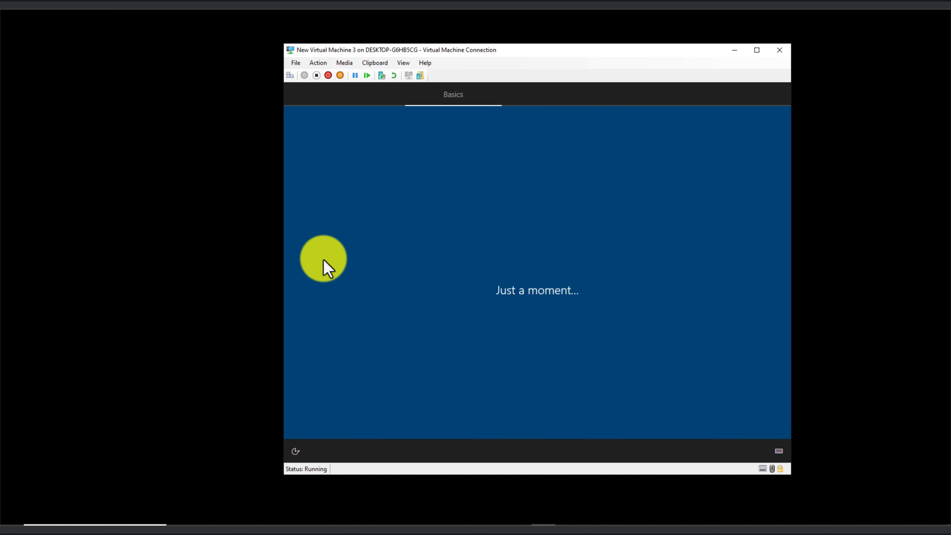
pyautogui.click(356, 421)
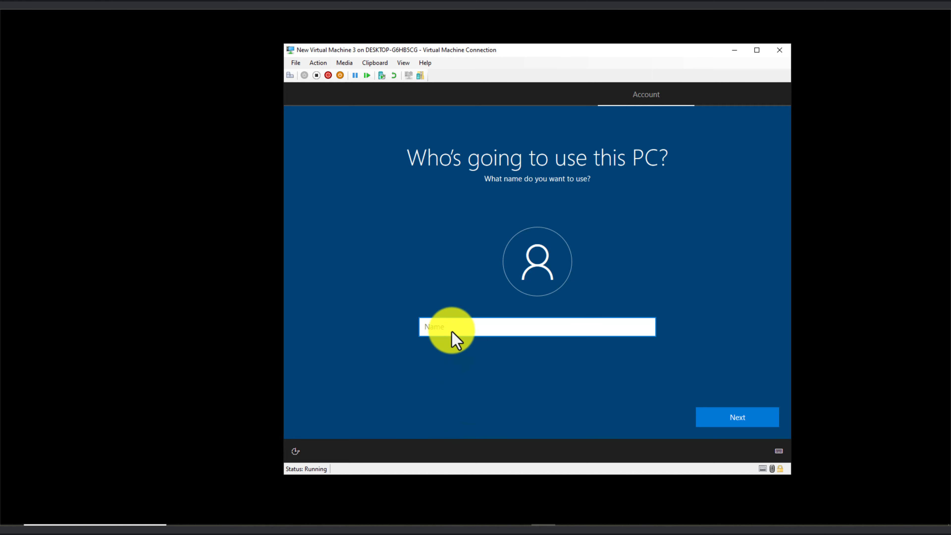
# - Enter the new local account's user name and continue
pyautogui.write('Robert')
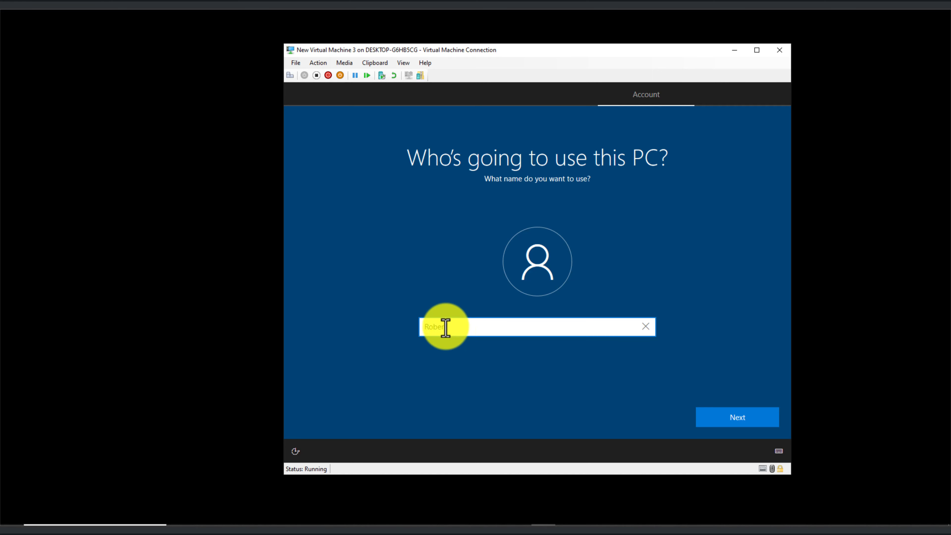
pyautogui.moveTo(447, 327); pyautogui.dragTo(399, 327)
pyautogui.click(458, 330)
pyautogui.doubleClick(450, 327)
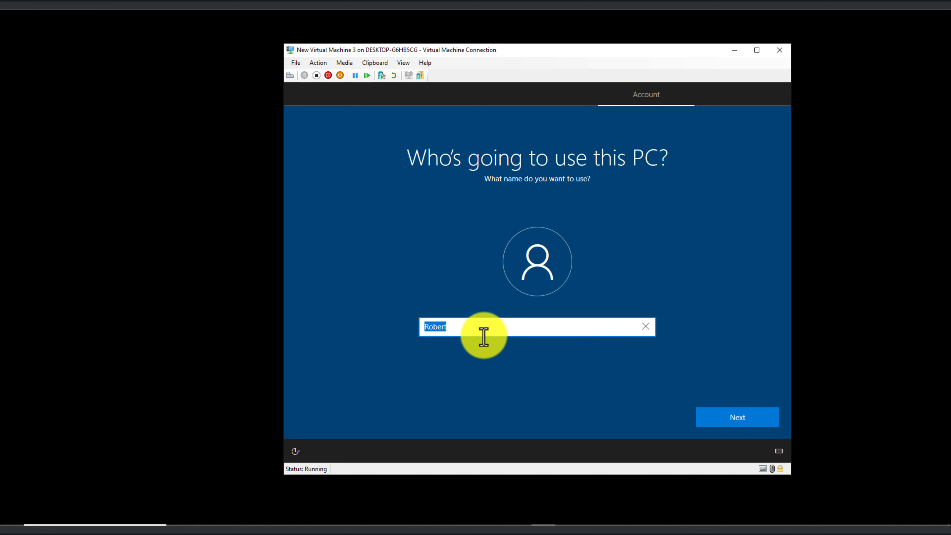
pyautogui.click(748, 417)
# - Set the account password and confirm it
pyautogui.write('******')
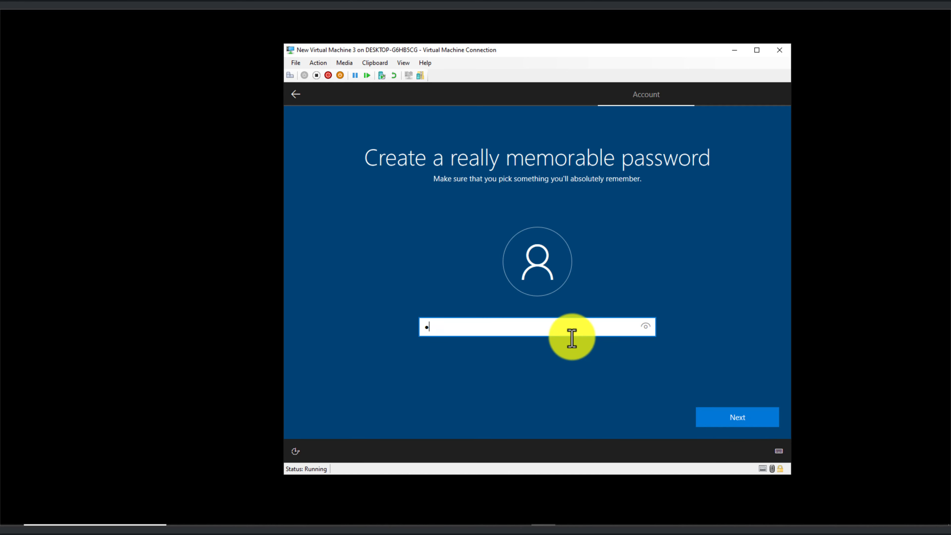
pyautogui.click(757, 423)
pyautogui.write('******')
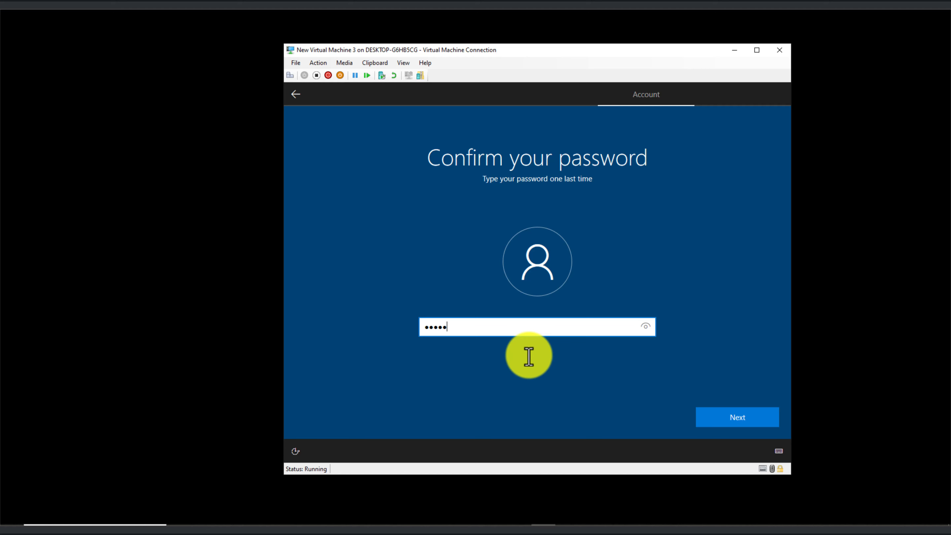
pyautogui.click(742, 414)
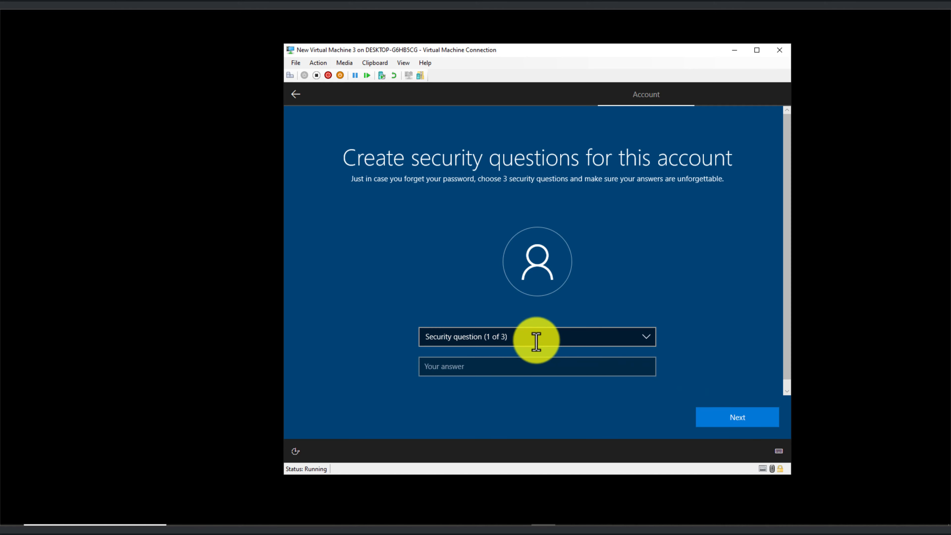
# - Choose the first pet's name security question and give its answer
pyautogui.click(516, 336)
pyautogui.click(507, 346)
pyautogui.click(480, 372)
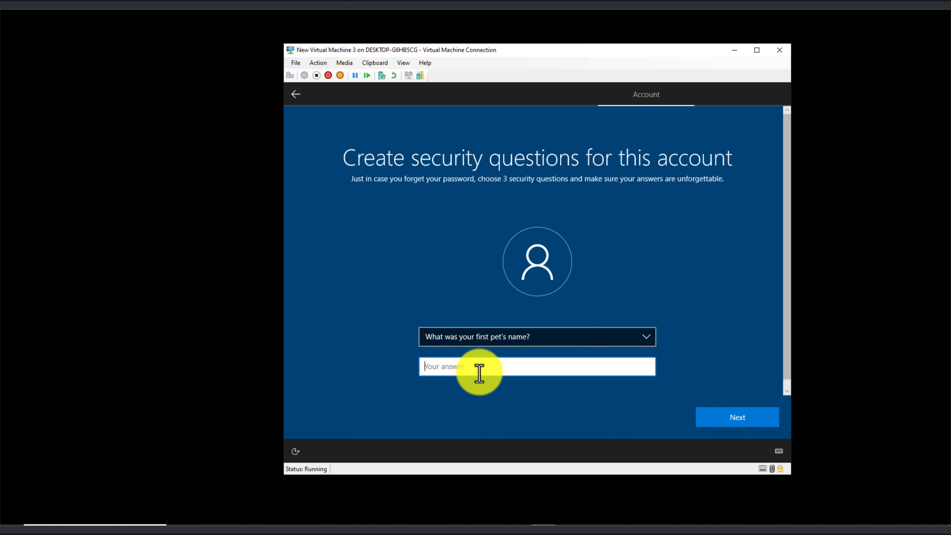
pyautogui.write('robert')
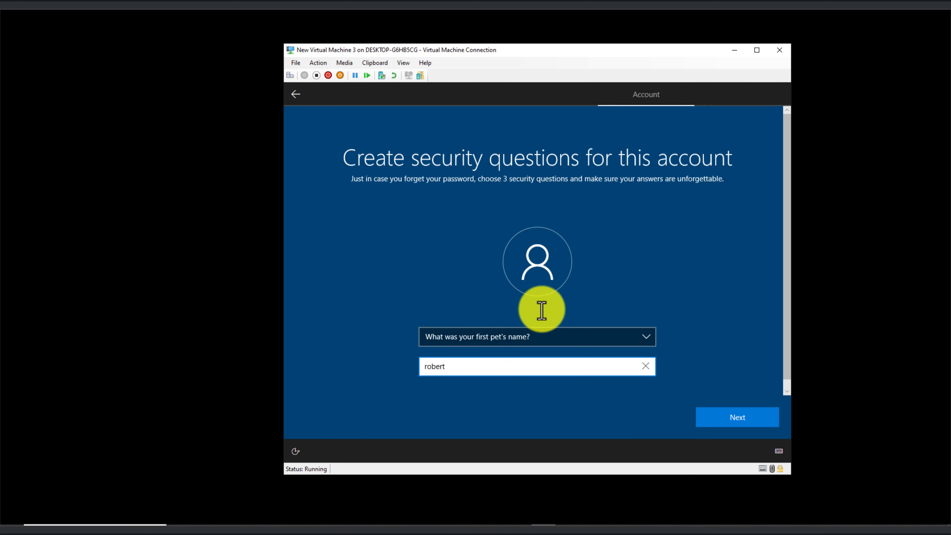
pyautogui.click(728, 415)
# - Choose the childhood nickname security question and give its answer
pyautogui.click(552, 335)
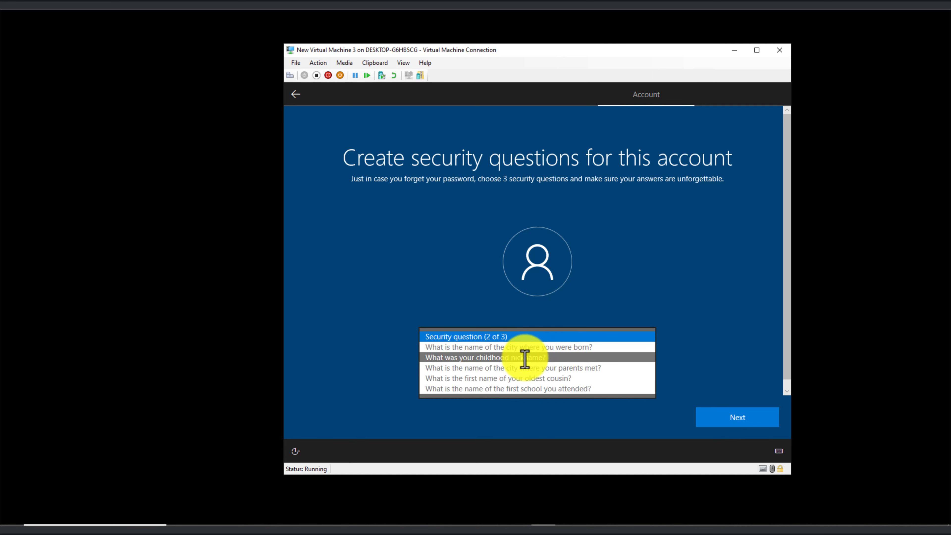
pyautogui.click(523, 357)
pyautogui.click(480, 373)
pyautogui.write('robert')
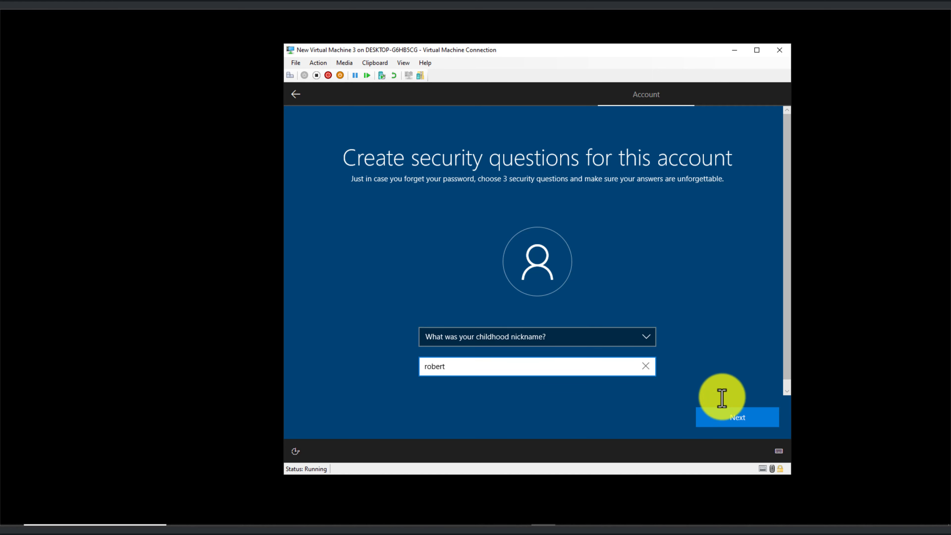
pyautogui.click(723, 416)
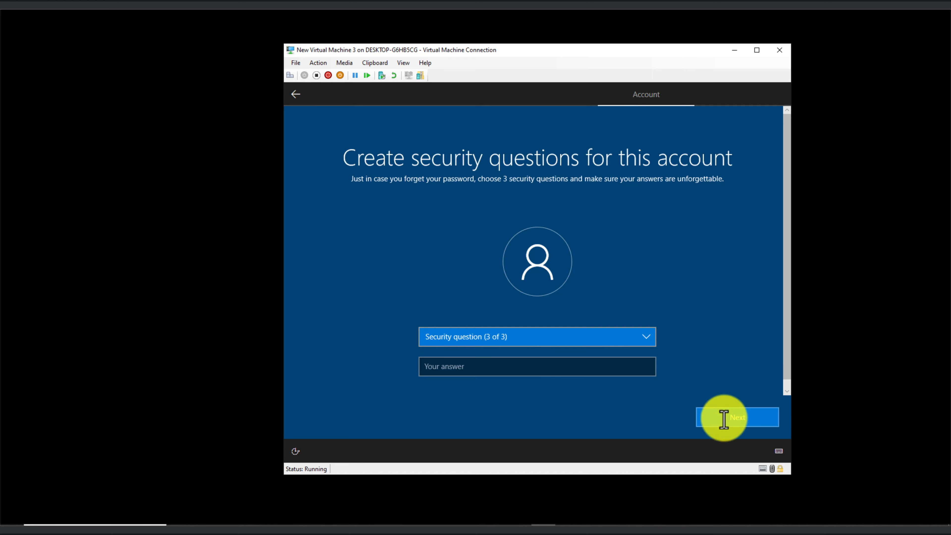
# - Choose the city-of-birth security question, answer it, and continue setup
pyautogui.click(519, 337)
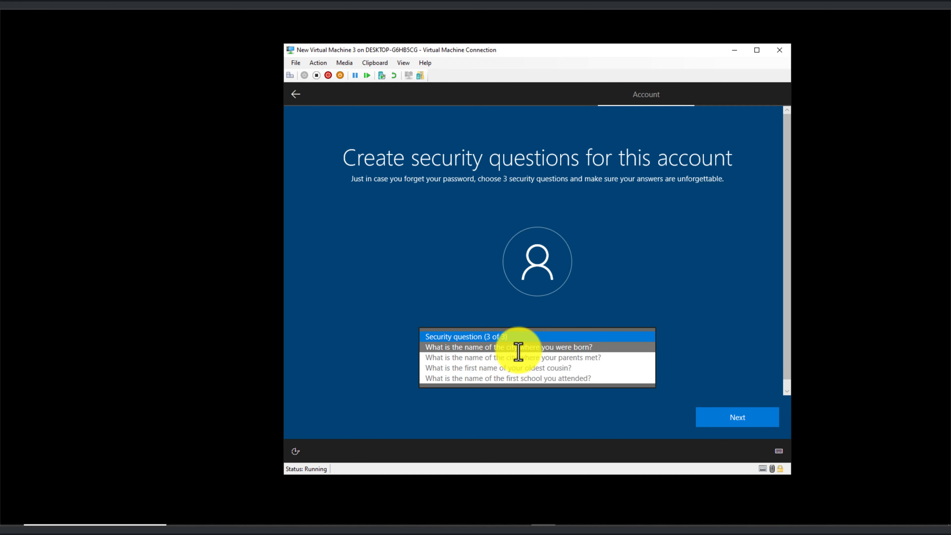
pyautogui.click(472, 348)
pyautogui.click(477, 365)
pyautogui.write('robert')
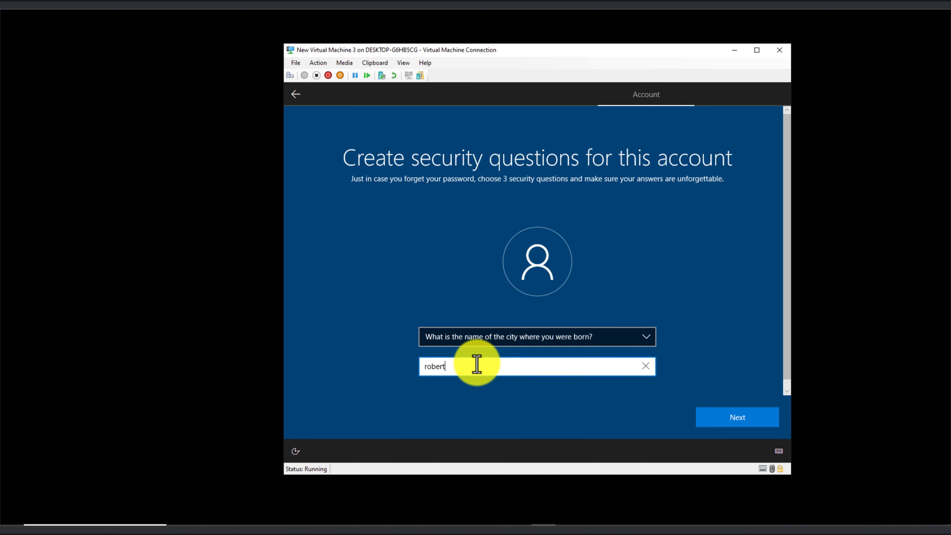
pyautogui.click(728, 418)
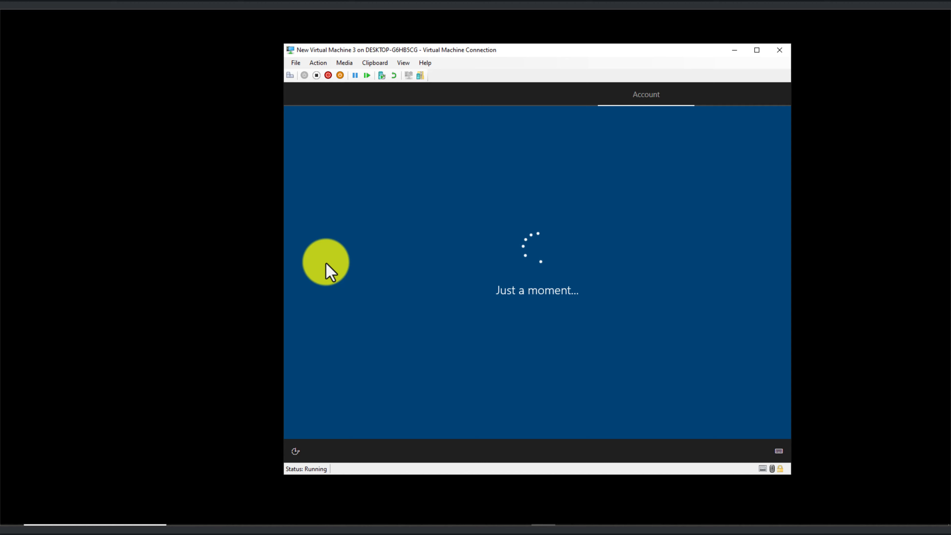
# - Turn off Find my device, Inking & typing diagnostics, and the Advertising ID
pyautogui.click(546, 267)
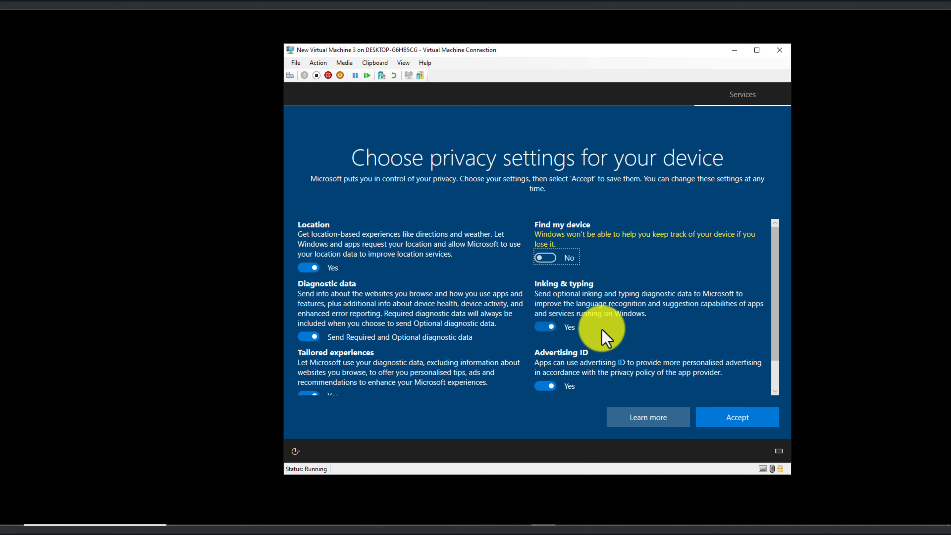
pyautogui.click(546, 327)
pyautogui.click(546, 386)
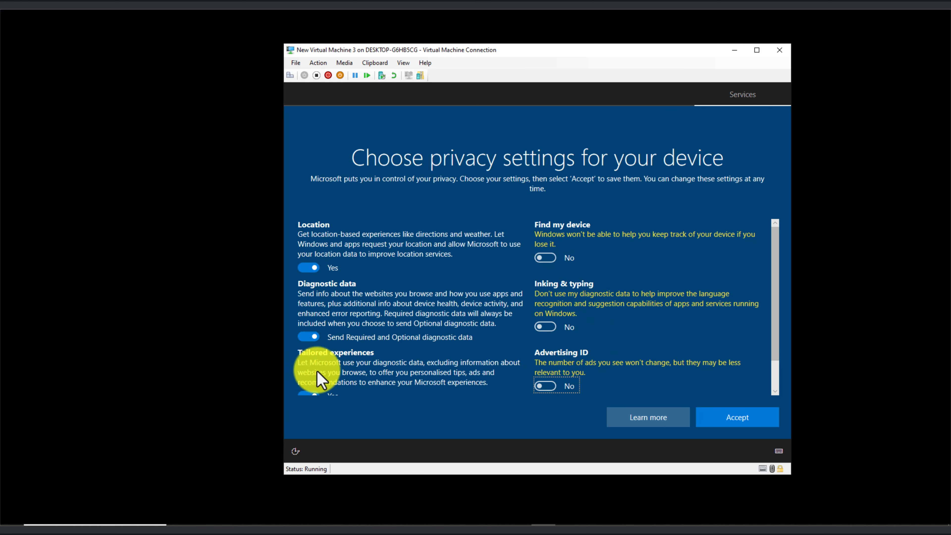
# - Turn off Tailored experiences and Location, limit diagnostics to required, accept, and skip Cortana
pyautogui.click(311, 392)
pyautogui.click(309, 337)
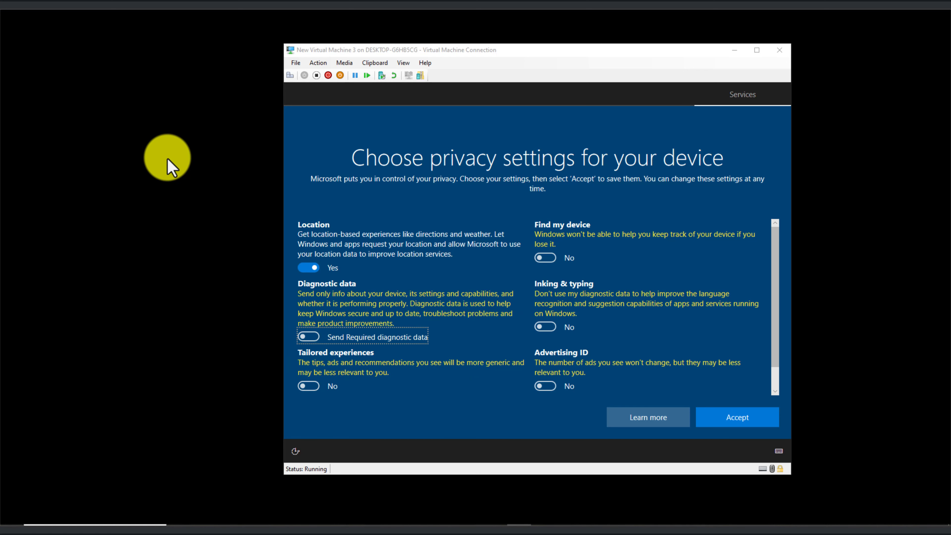
pyautogui.click(311, 268)
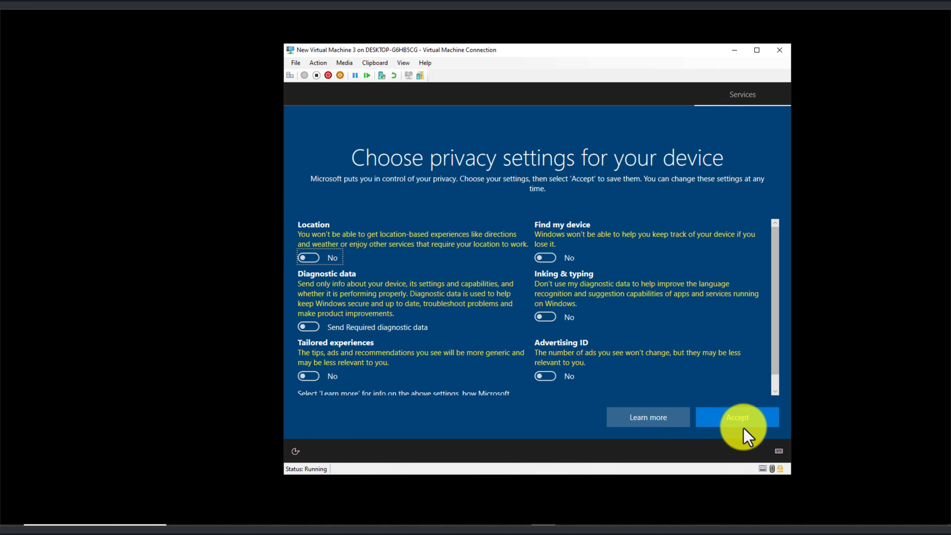
pyautogui.click(749, 417)
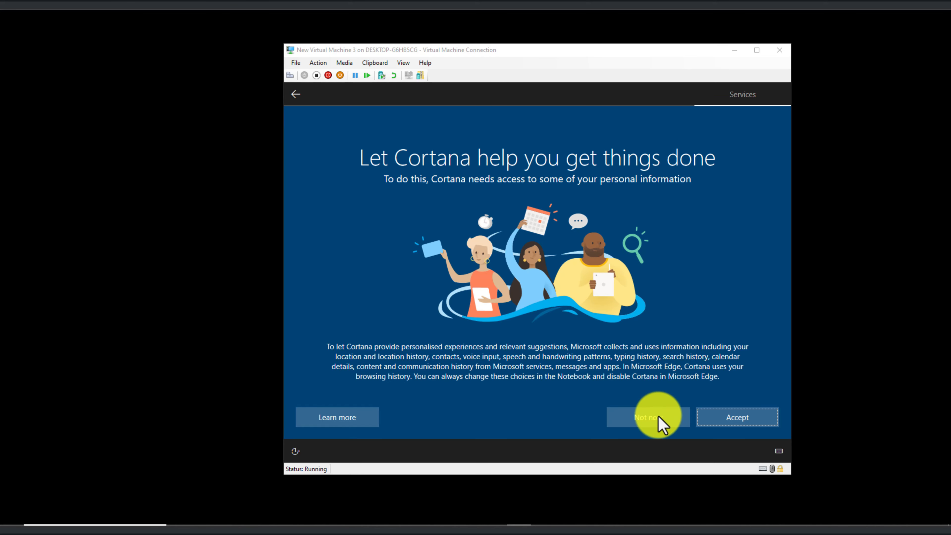
pyautogui.click(659, 421)
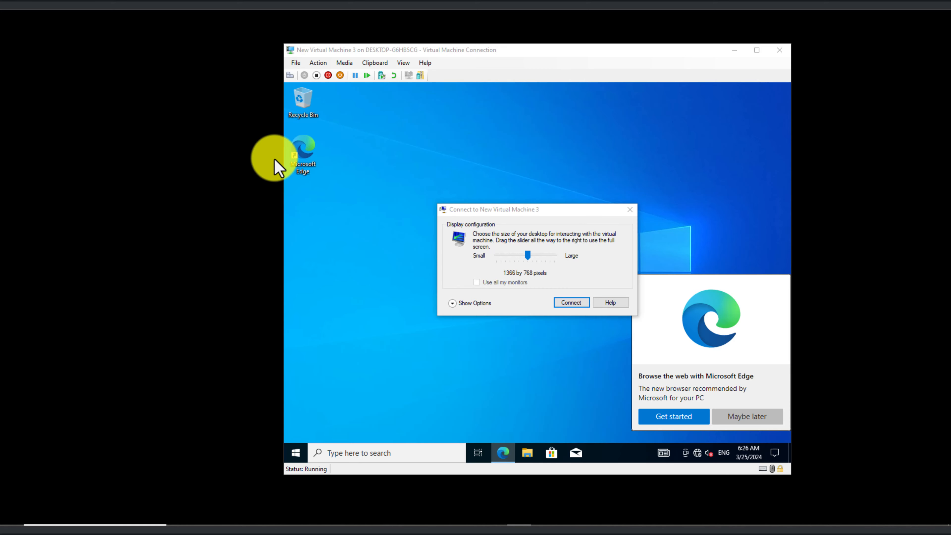
# - Connect to the 1366x768 desktop, postpone the Edge promotion, then return to Hyper-V Manager
pyautogui.press('Return')
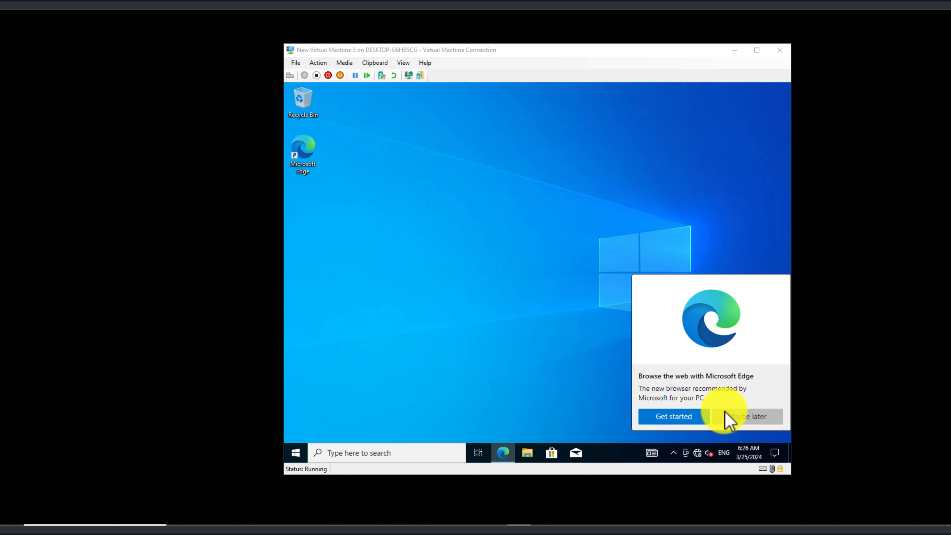
pyautogui.click(746, 420)
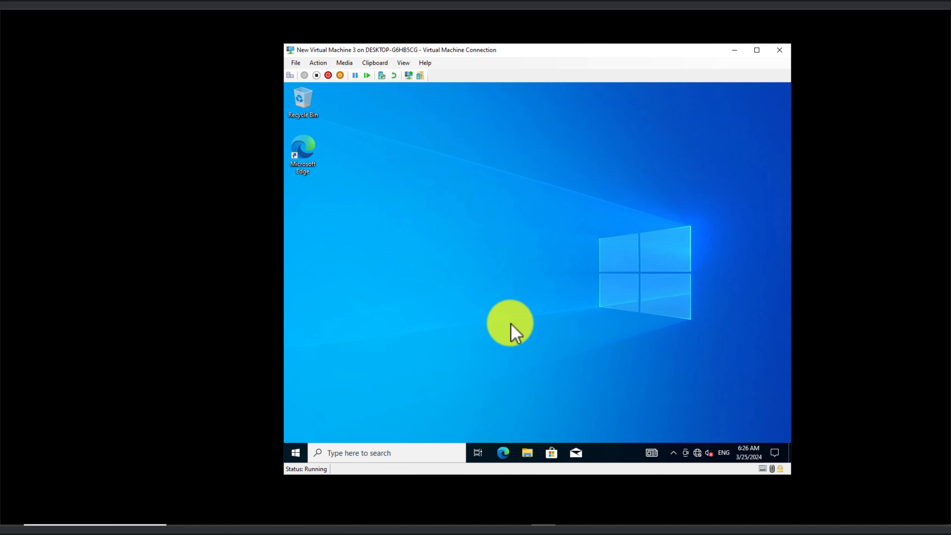
pyautogui.click(298, 452)
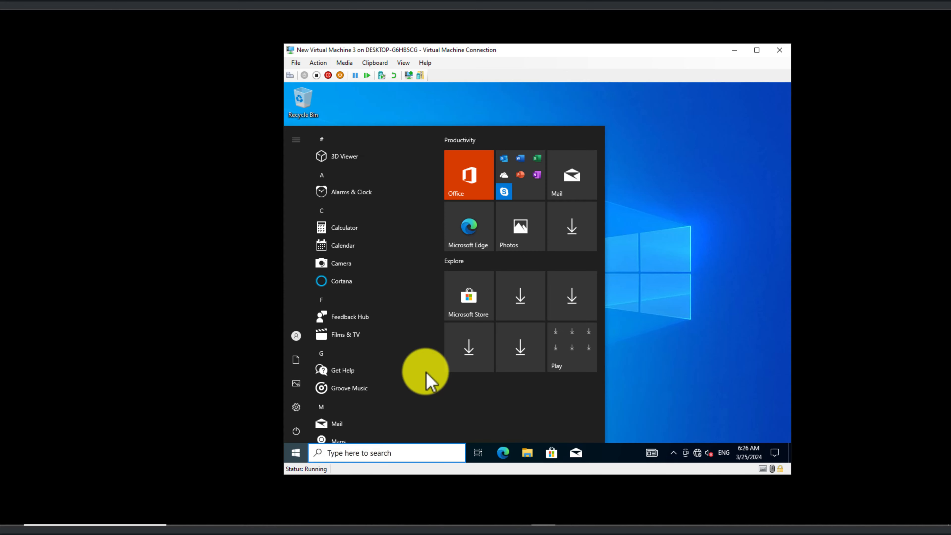
pyautogui.click(721, 376)
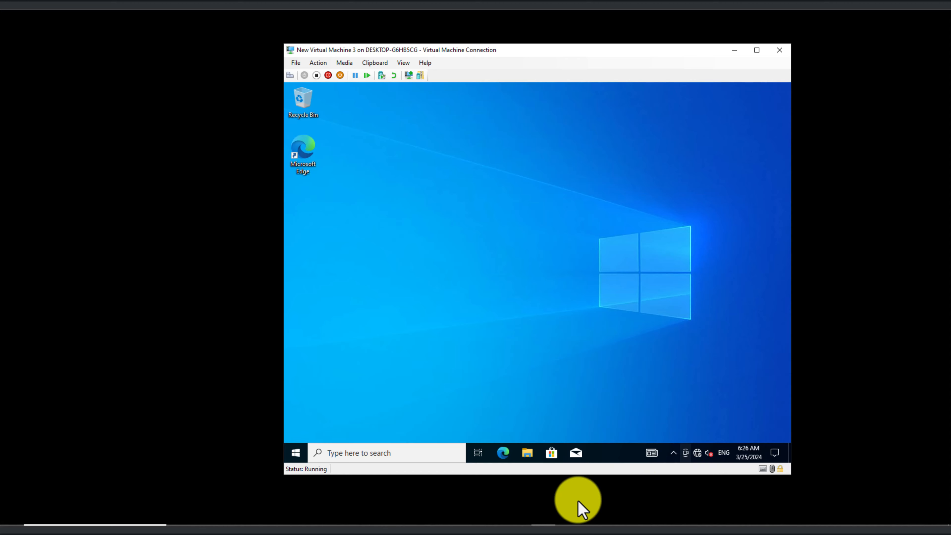
pyautogui.click(467, 517)
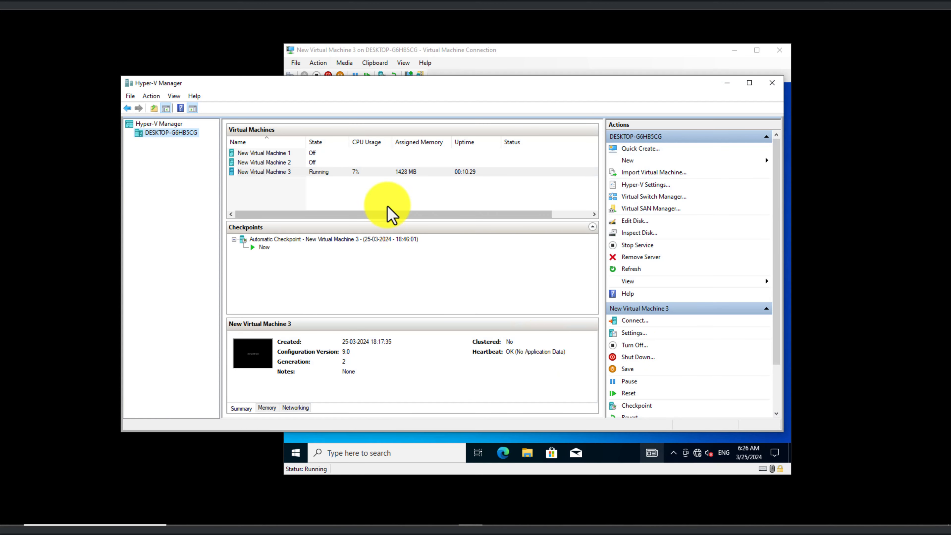
# - Connect New Virtual Machine 3's network adapter to the Default Switch and save the settings
pyautogui.click(378, 172)
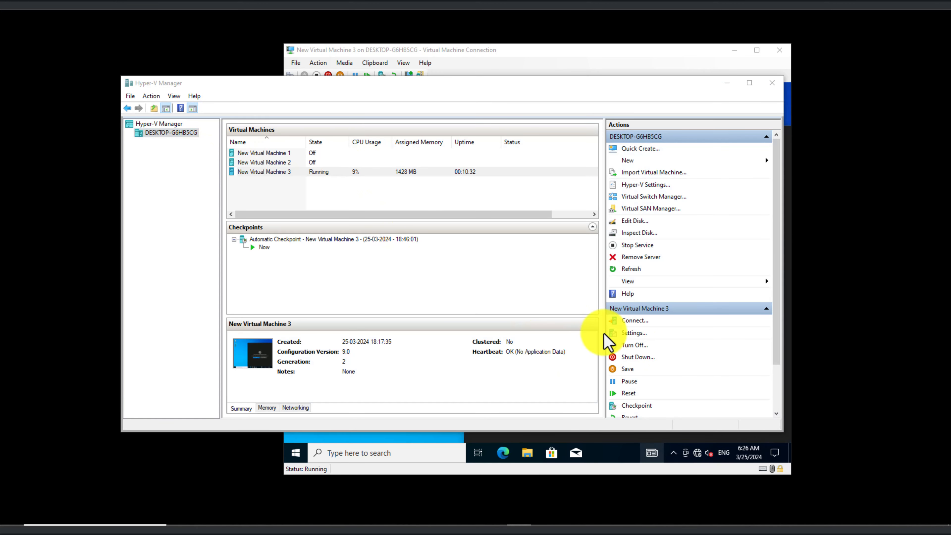
pyautogui.scroll(-1, 651, 375)
pyautogui.scroll(-1, 646, 406)
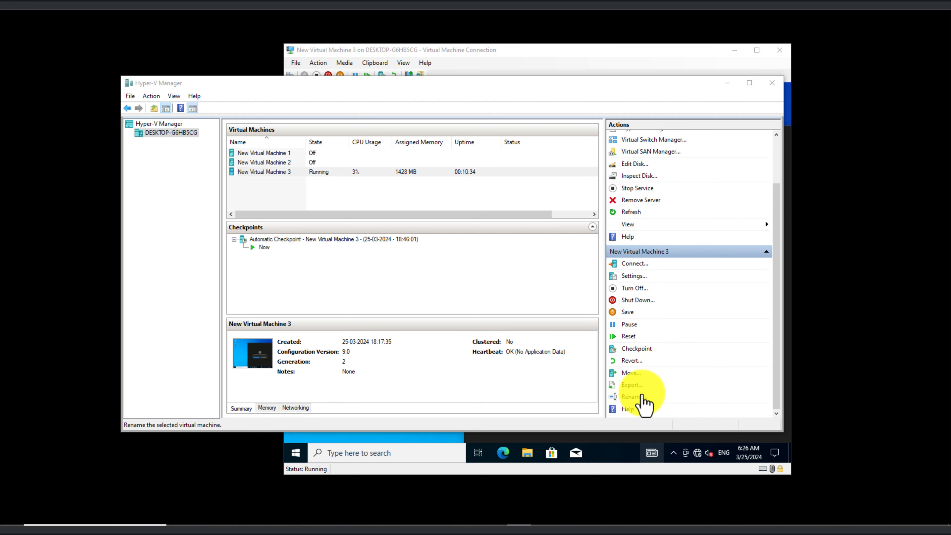
pyautogui.click(635, 277)
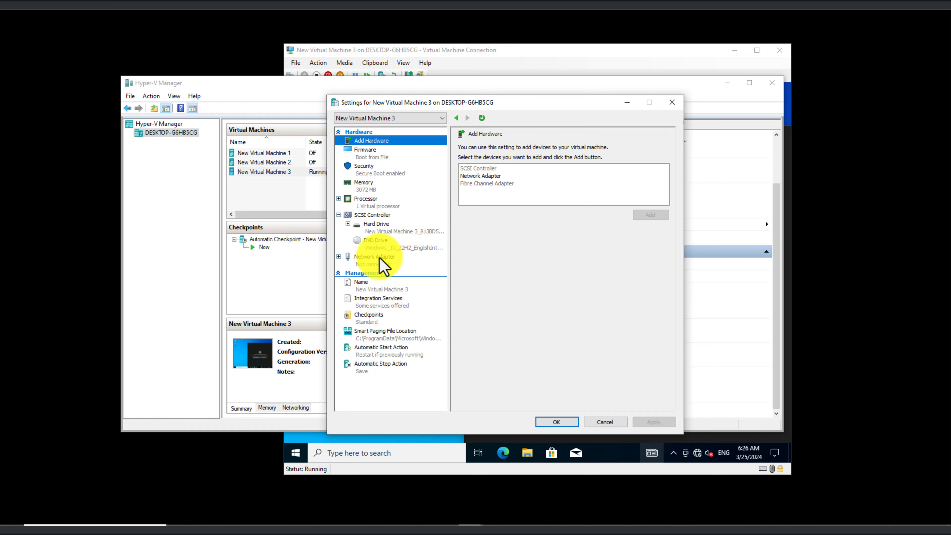
pyautogui.click(379, 261)
pyautogui.click(514, 166)
pyautogui.click(495, 183)
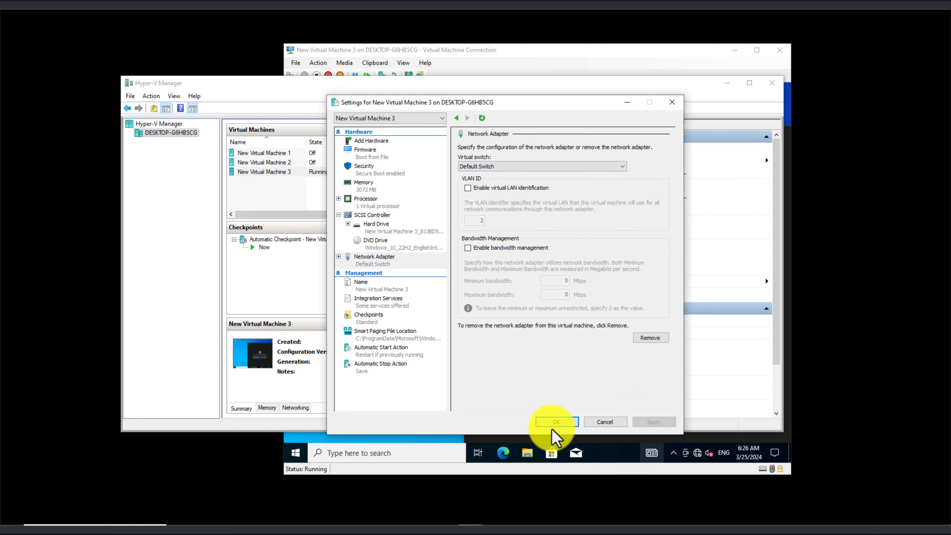
pyautogui.click(557, 422)
# - Return to the VM console and allow the PC to be discoverable on this network
pyautogui.click(727, 83)
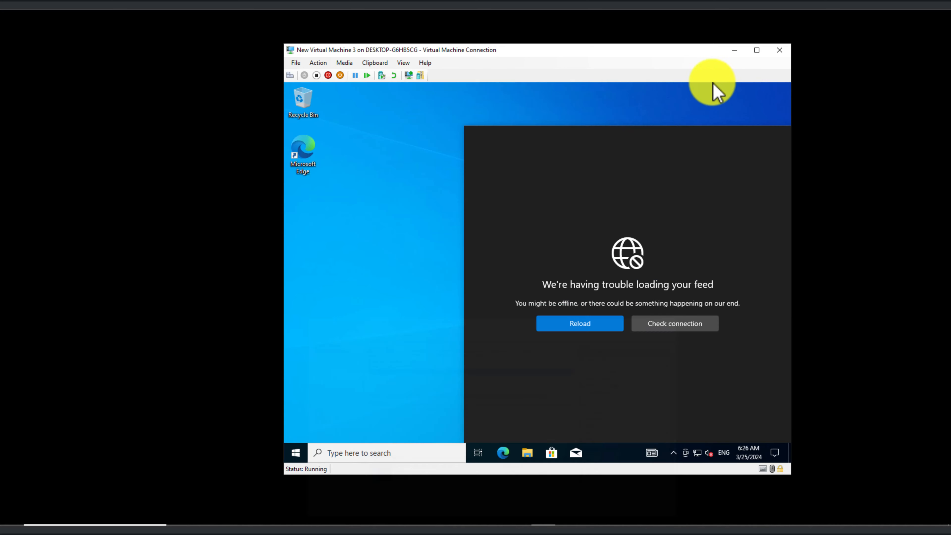
pyautogui.click(698, 450)
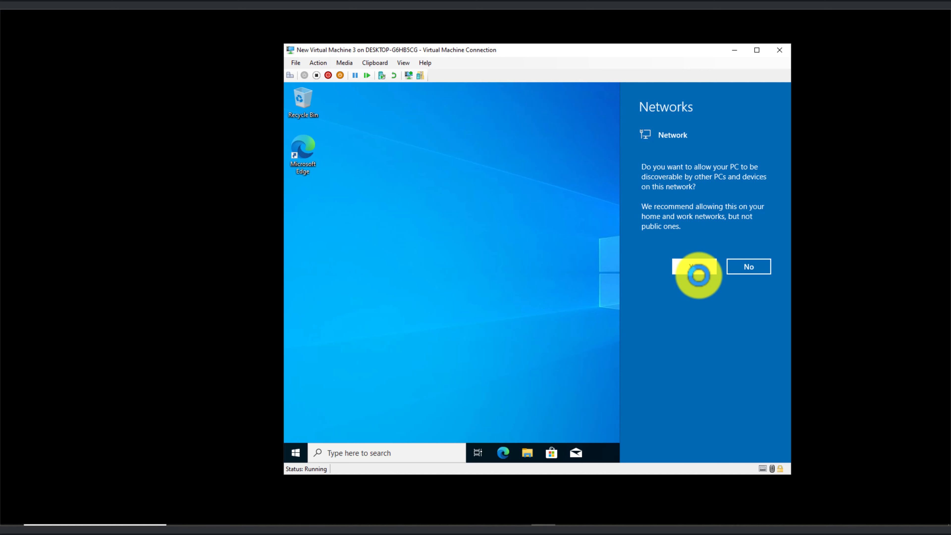
pyautogui.click(676, 269)
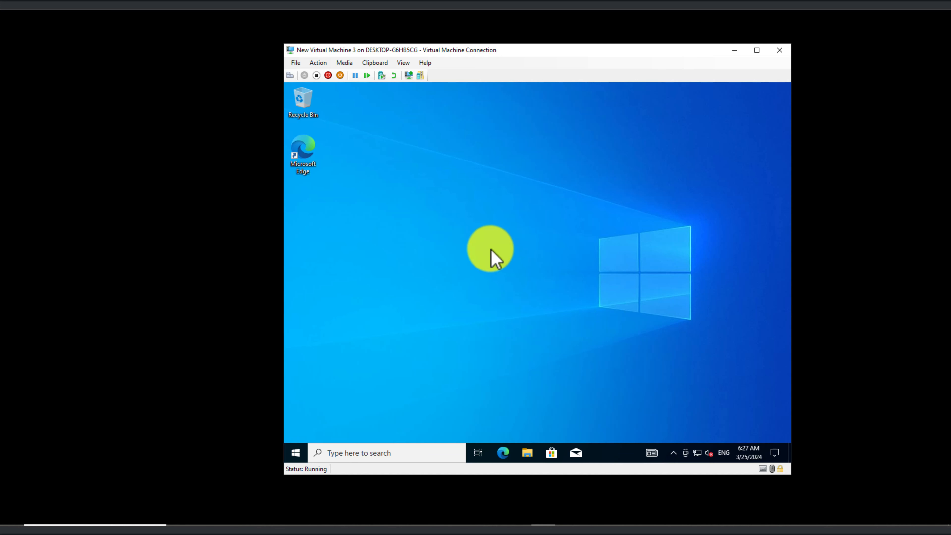
# - Launch Microsoft Edge and browse the Microsoft Start news feed
pyautogui.doubleClick(302, 149)
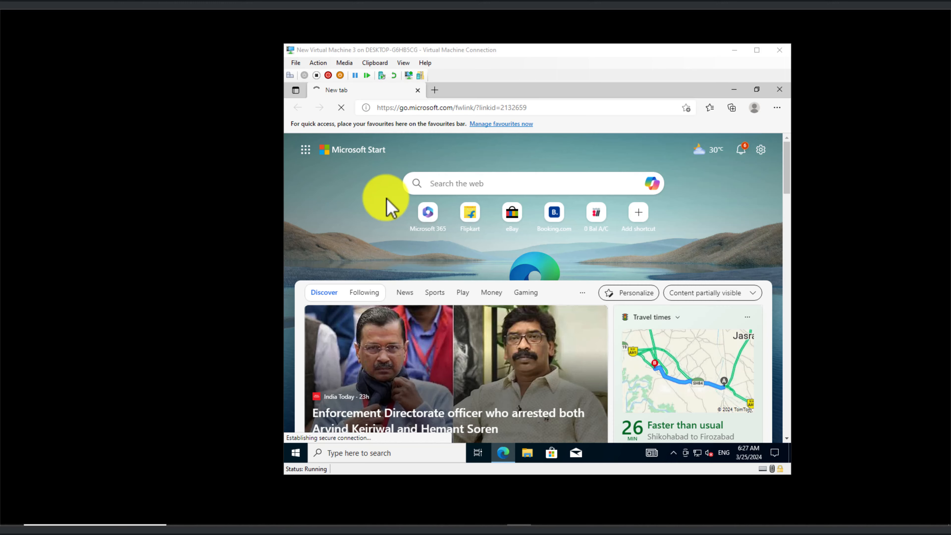
pyautogui.click(542, 108)
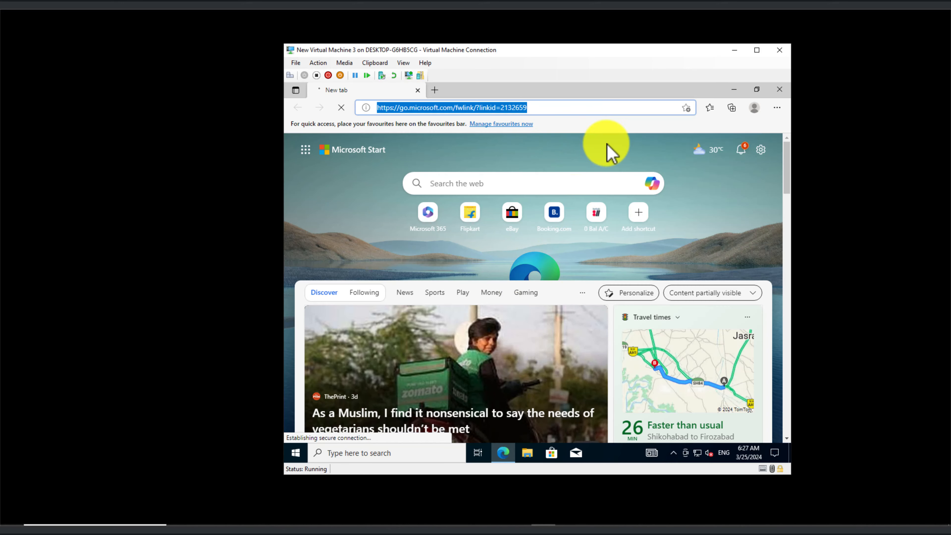
pyautogui.scroll(-10, 644, 275)
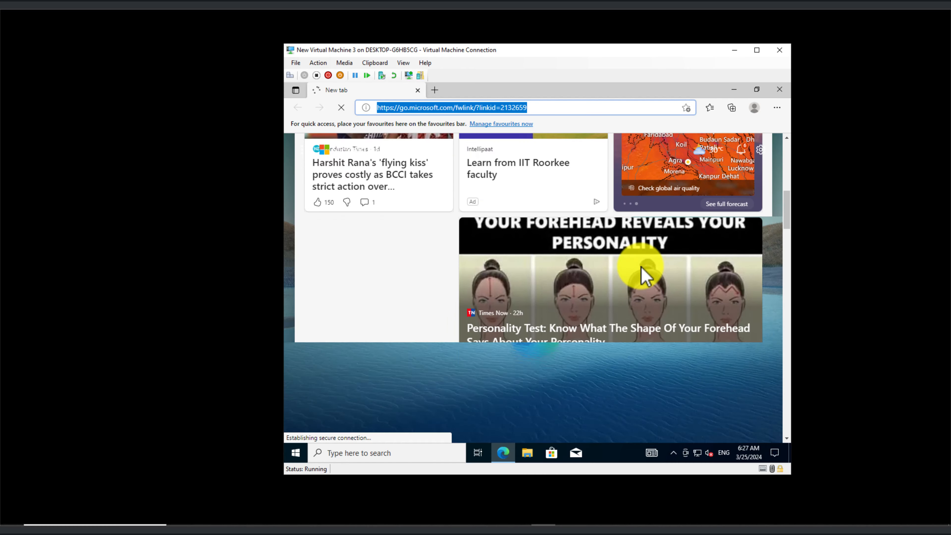